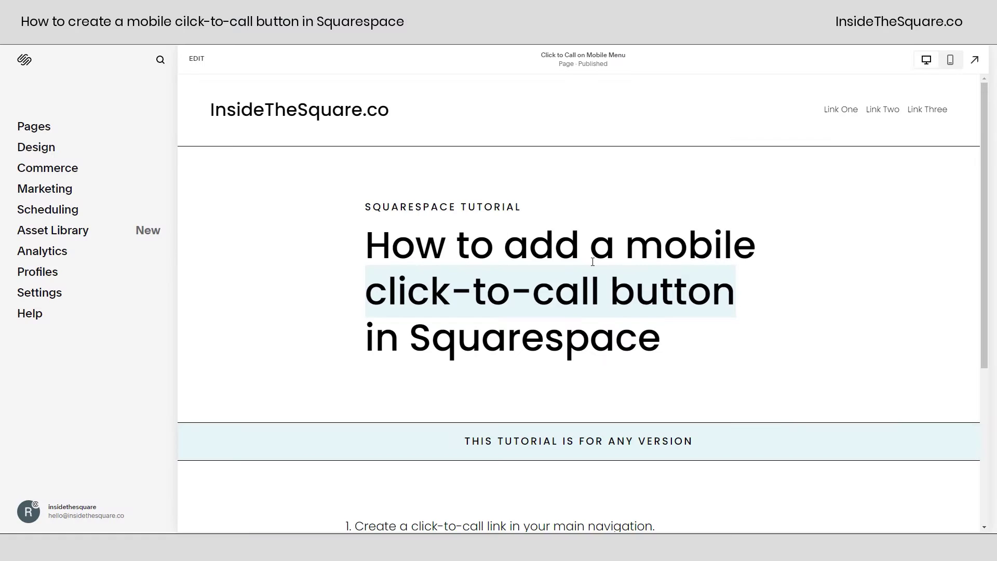
# Step: Review the three tutorial steps and the word 'optional', highlighting each in turn
pyautogui.scroll(-3, 593, 262)
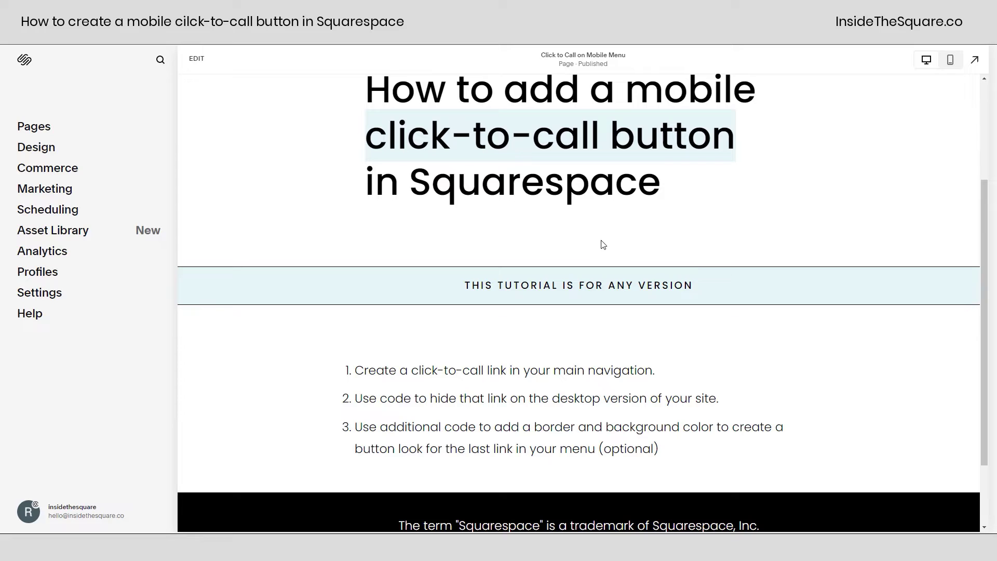
pyautogui.moveTo(673, 375); pyautogui.dragTo(329, 363)
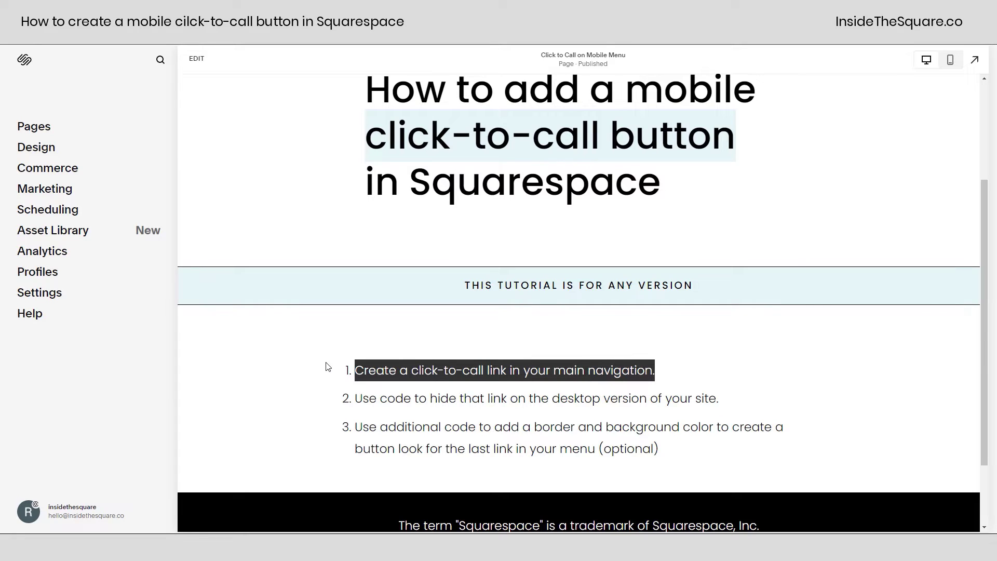
pyautogui.moveTo(727, 404); pyautogui.dragTo(336, 401)
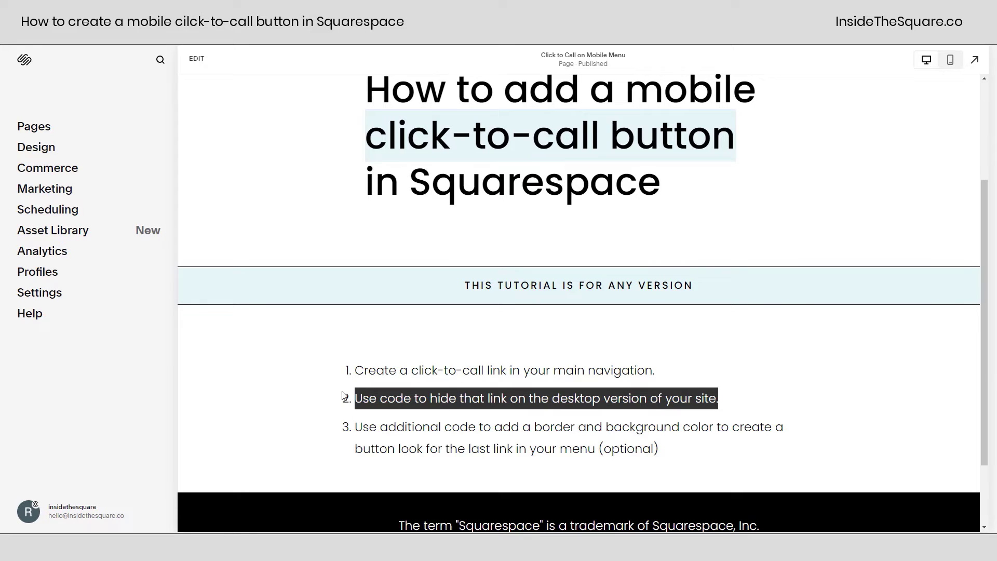
pyautogui.moveTo(697, 450); pyautogui.dragTo(332, 427)
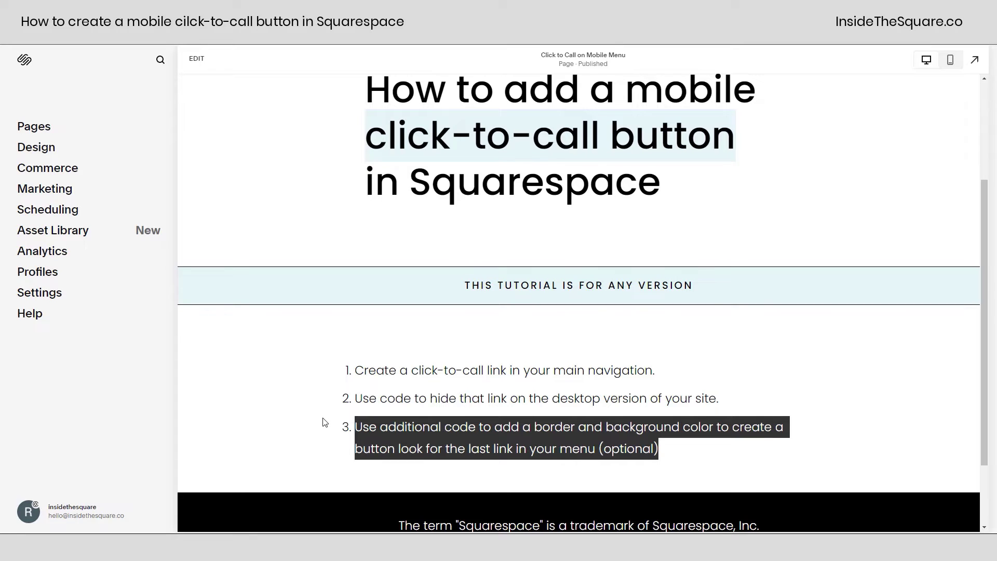
pyautogui.click(325, 417)
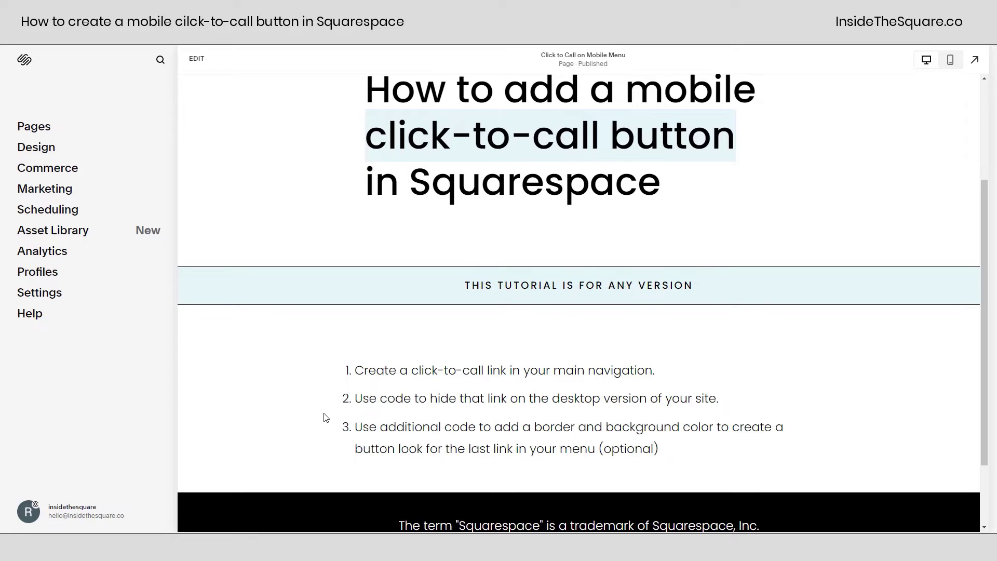
pyautogui.moveTo(651, 448); pyautogui.dragTo(604, 448)
pyautogui.click(703, 448)
pyautogui.scroll(3, 777, 396)
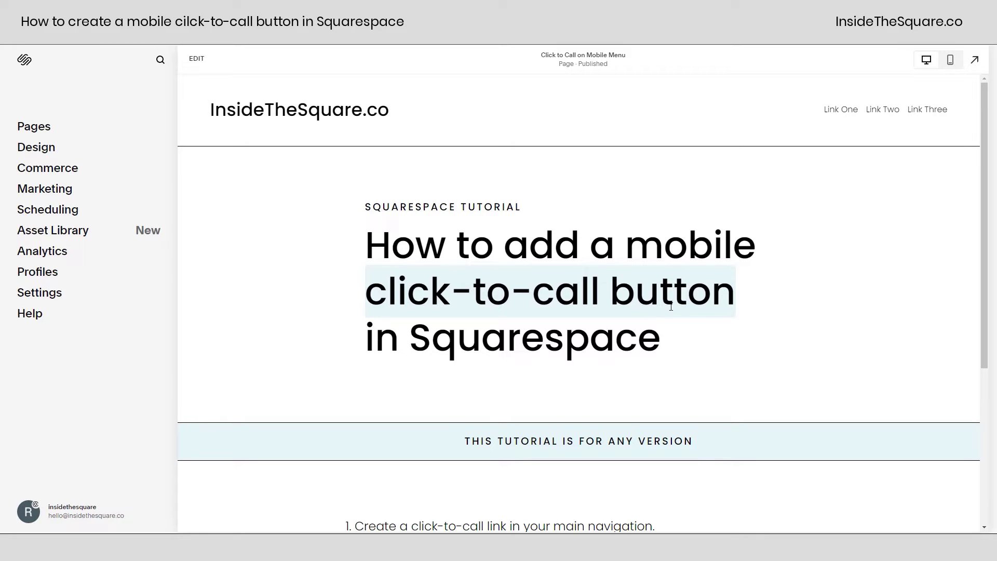
pyautogui.scroll(-2, 552, 393)
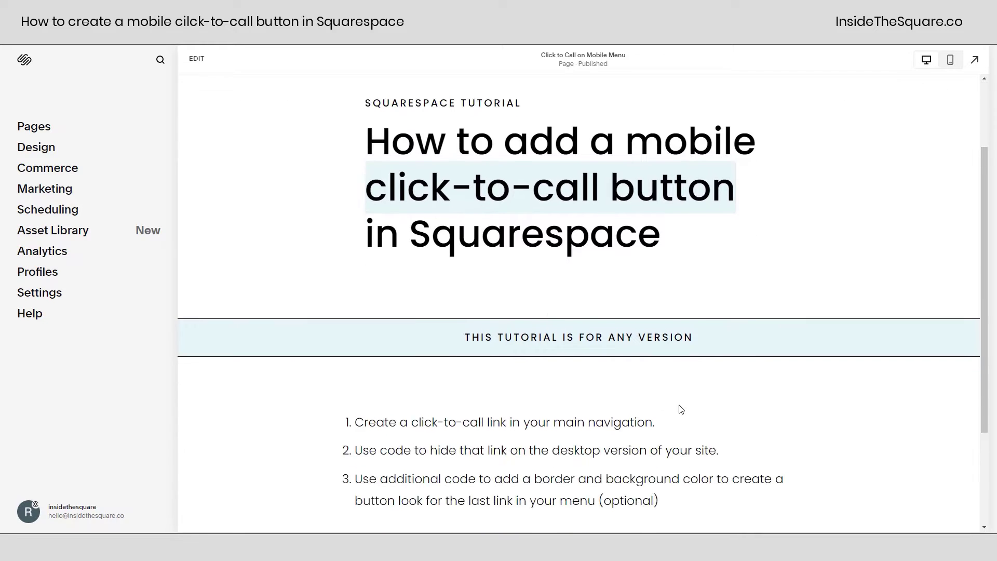
pyautogui.moveTo(680, 424); pyautogui.dragTo(311, 423)
pyautogui.scroll(2, 496, 399)
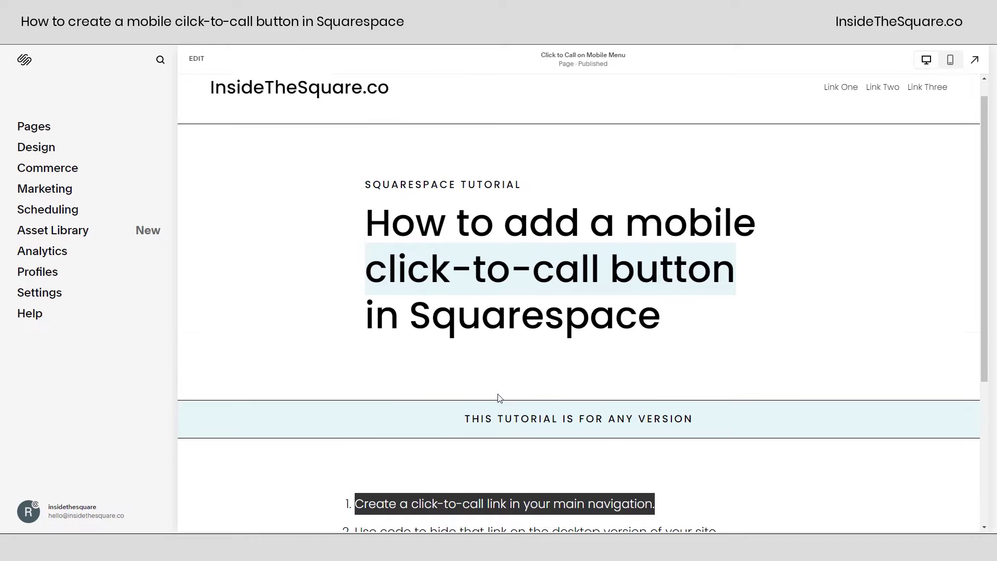
pyautogui.click(588, 219)
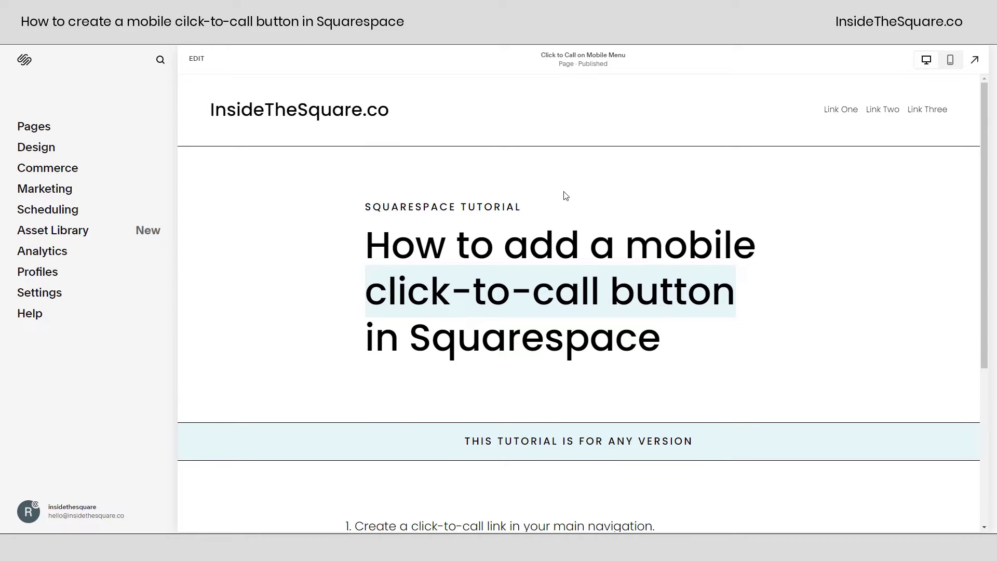
# Step: Turn on a header button showing the phone number, linked to its tel: phone link
pyautogui.click(196, 58)
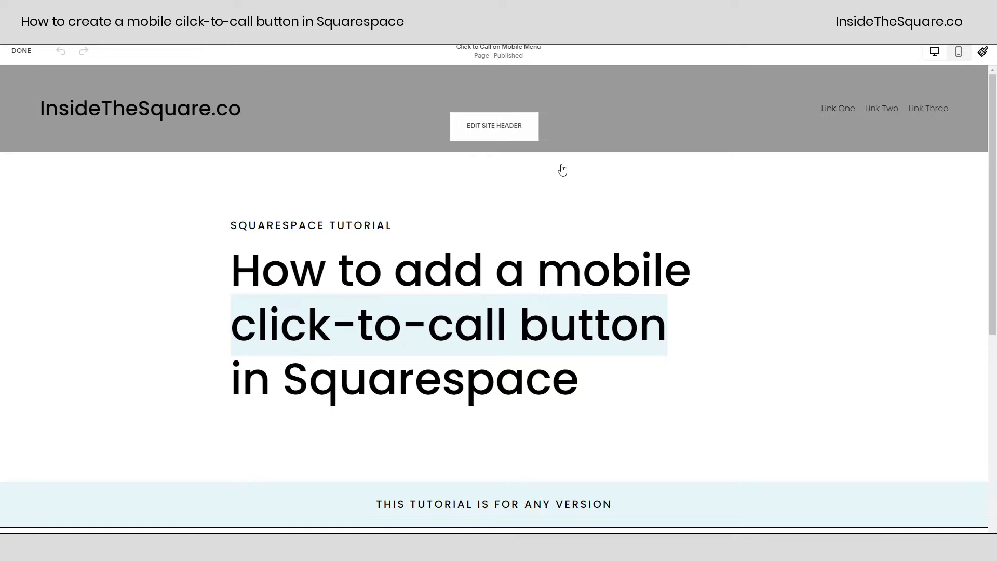
pyautogui.click(509, 126)
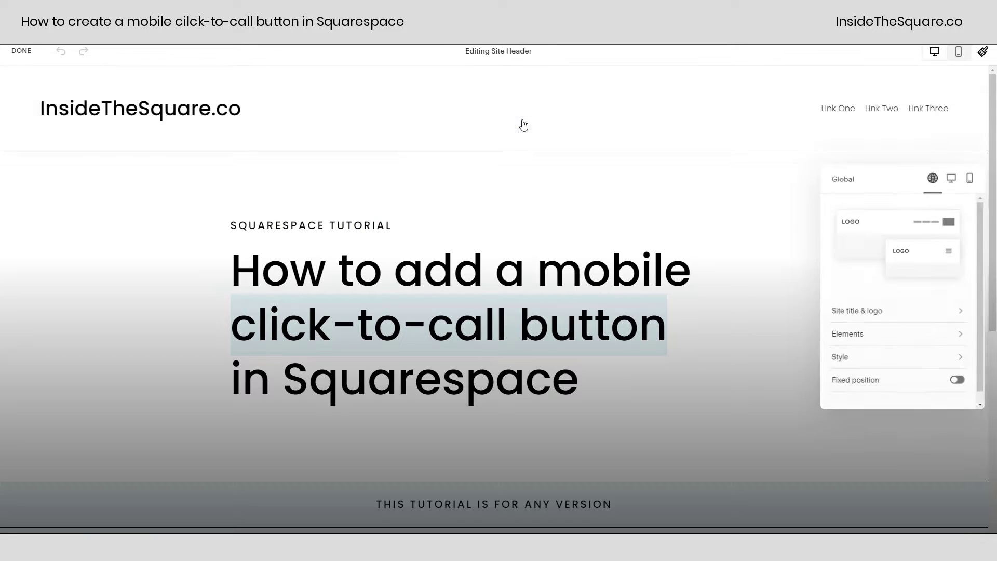
pyautogui.click(879, 336)
pyautogui.click(941, 208)
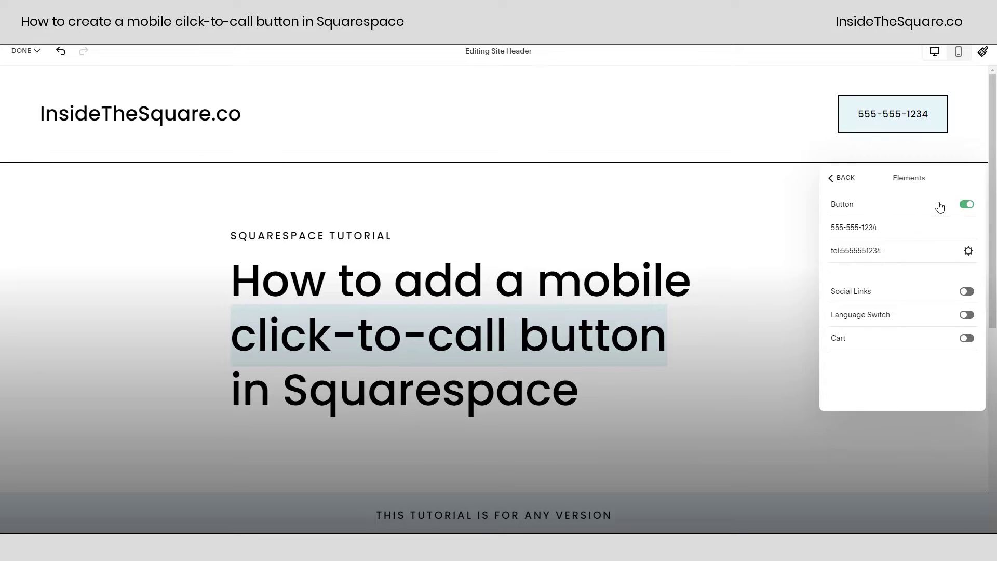
pyautogui.click(895, 229)
pyautogui.click(969, 252)
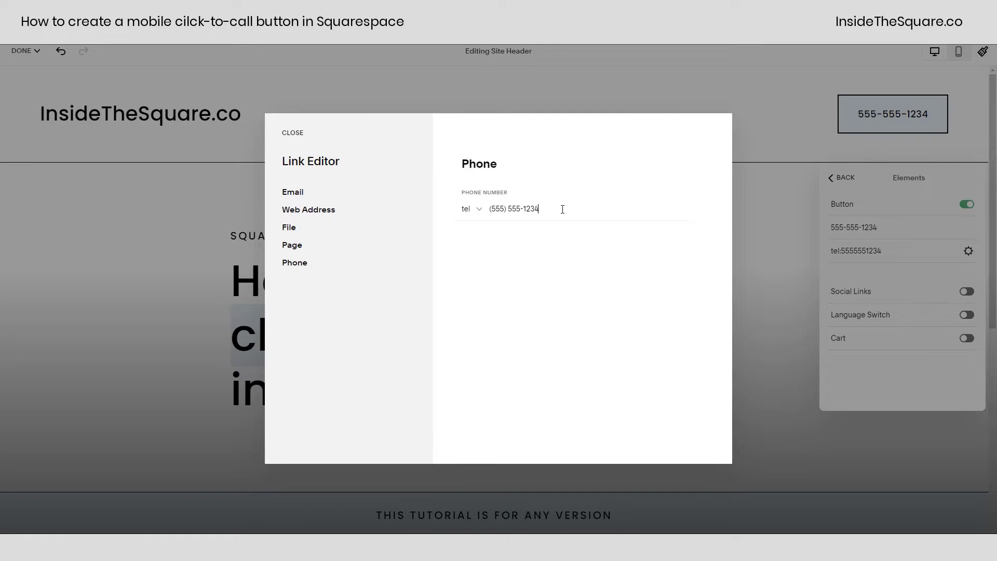
pyautogui.moveTo(563, 209); pyautogui.dragTo(475, 216)
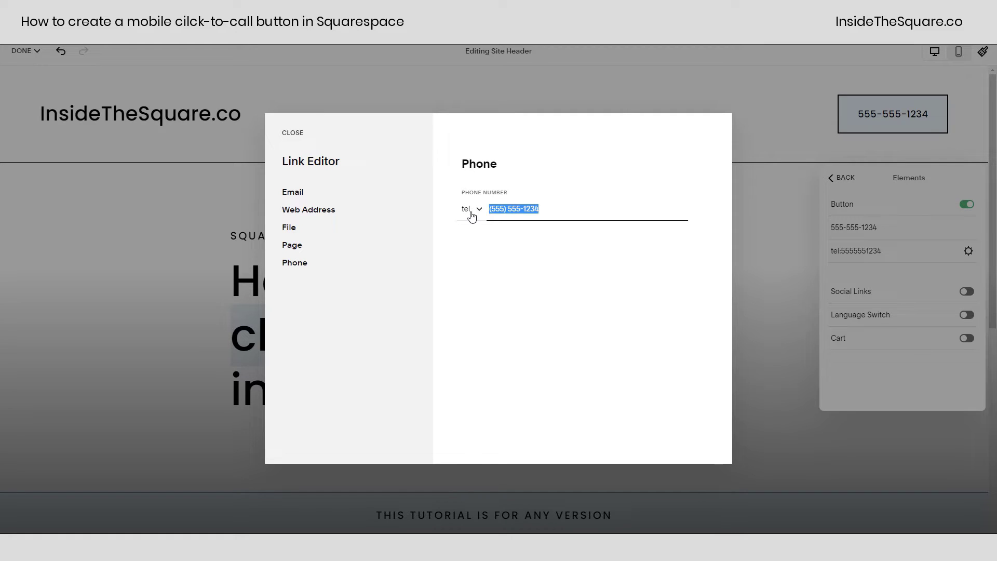
pyautogui.click(290, 135)
pyautogui.click(654, 205)
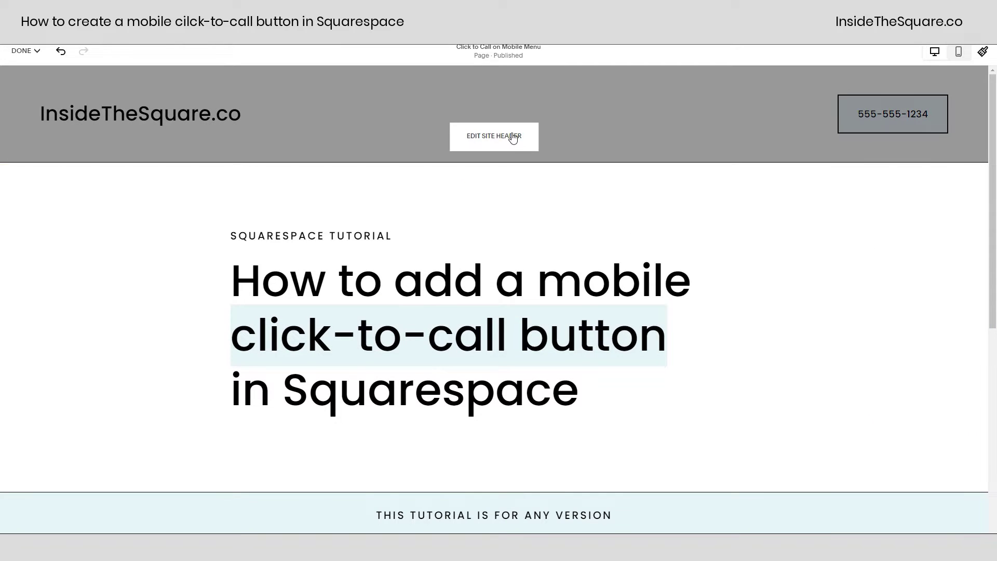
# Step: Change the header button's label to CLICK TO CALL
pyautogui.click(512, 137)
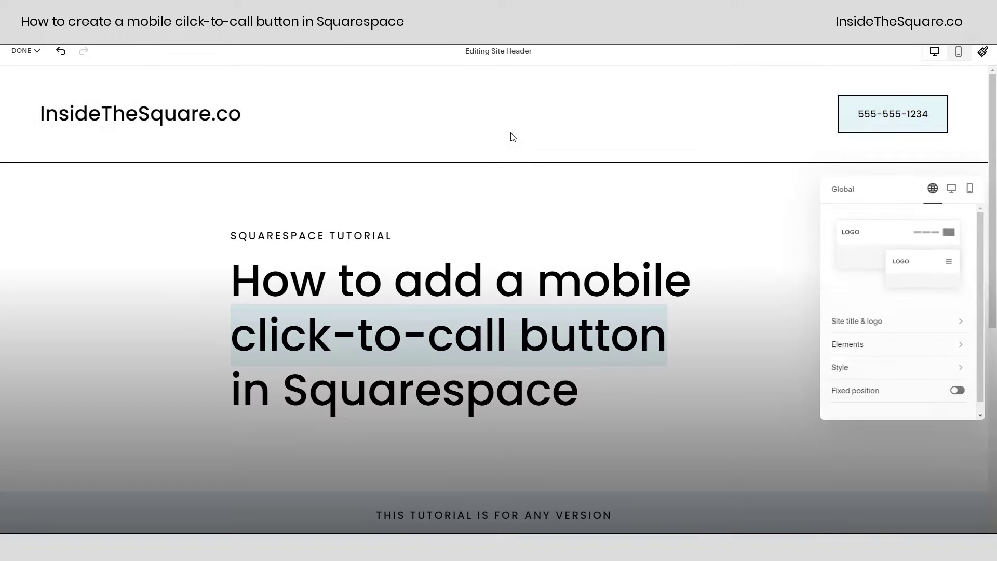
pyautogui.click(877, 347)
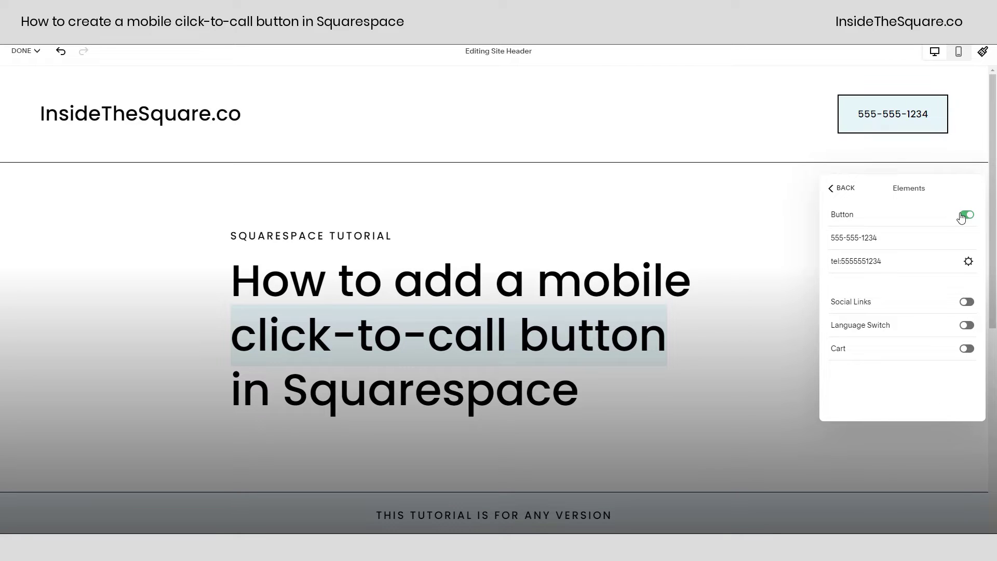
pyautogui.moveTo(877, 238); pyautogui.dragTo(823, 241)
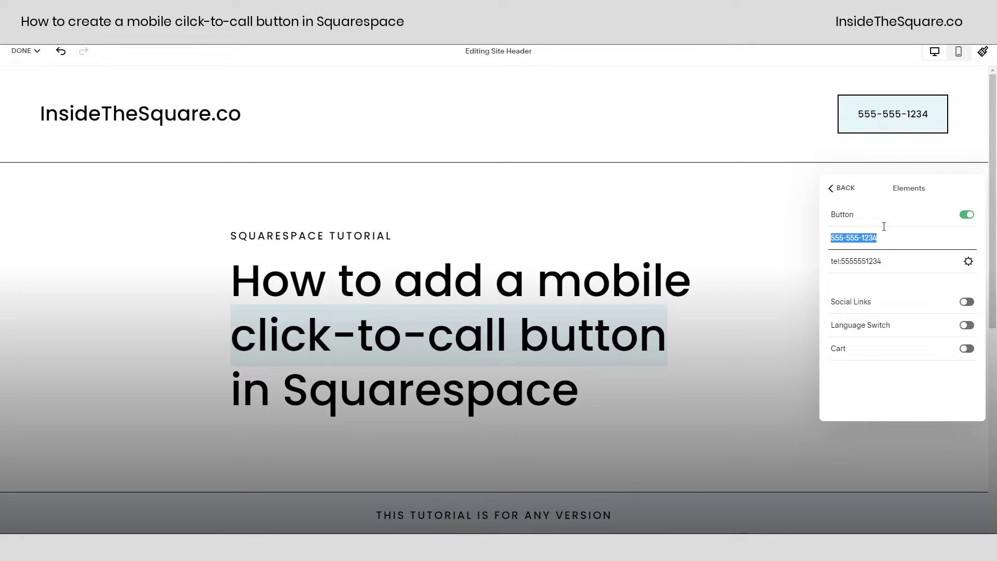
pyautogui.write('CLICK TO CALL')
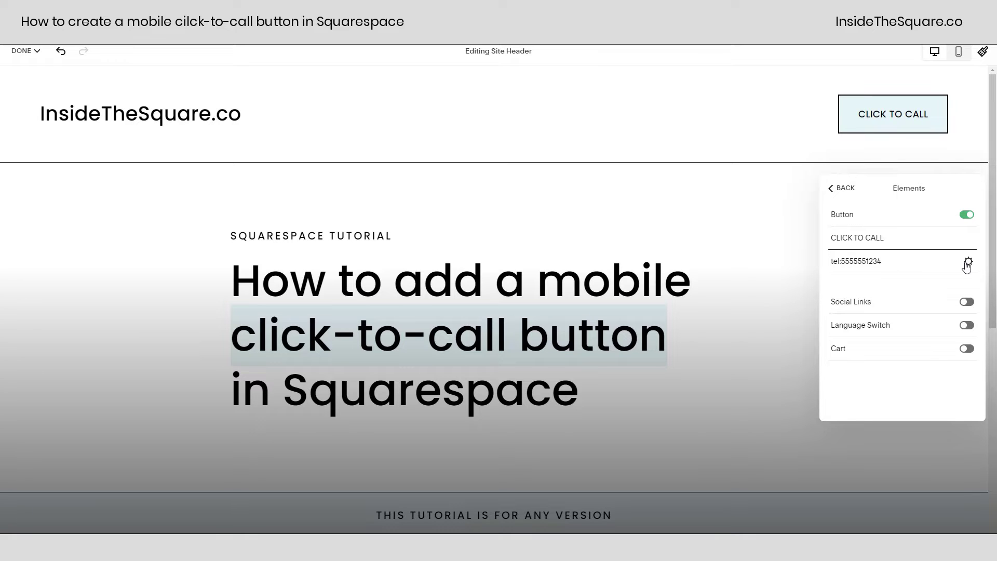
# Step: Confirm the button still uses the Phone link, then finish editing the header
pyautogui.click(968, 262)
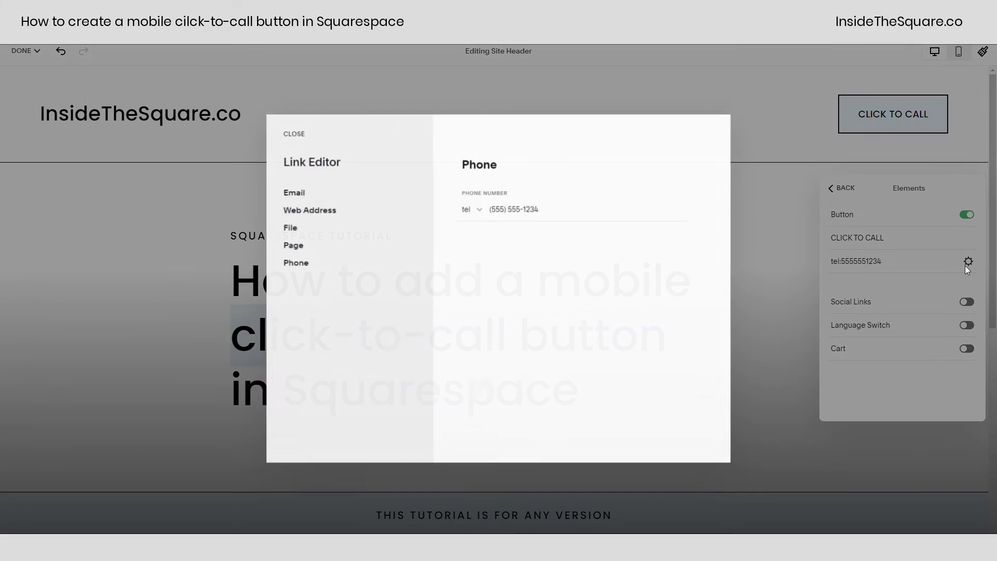
pyautogui.click(294, 263)
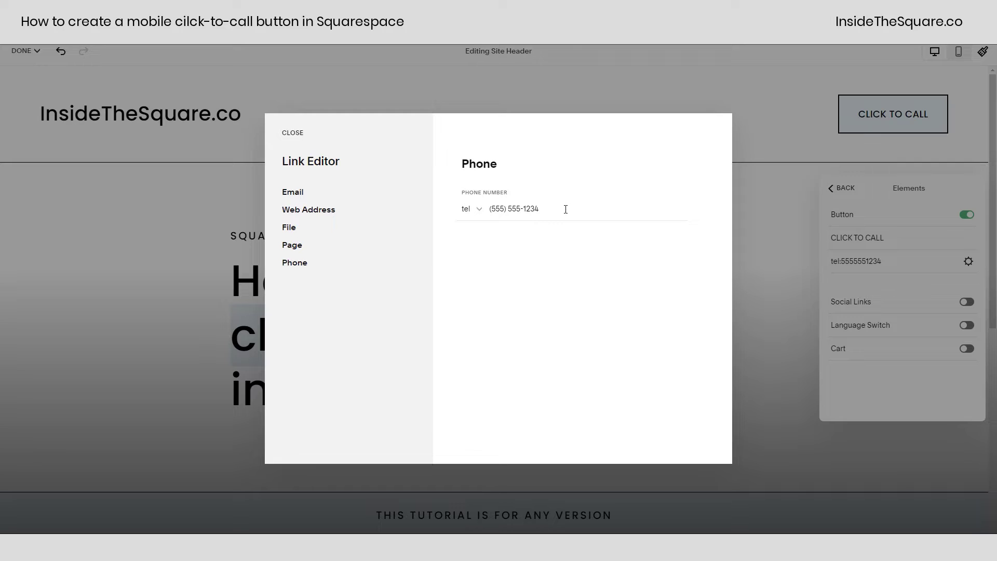
pyautogui.moveTo(565, 208); pyautogui.dragTo(472, 213)
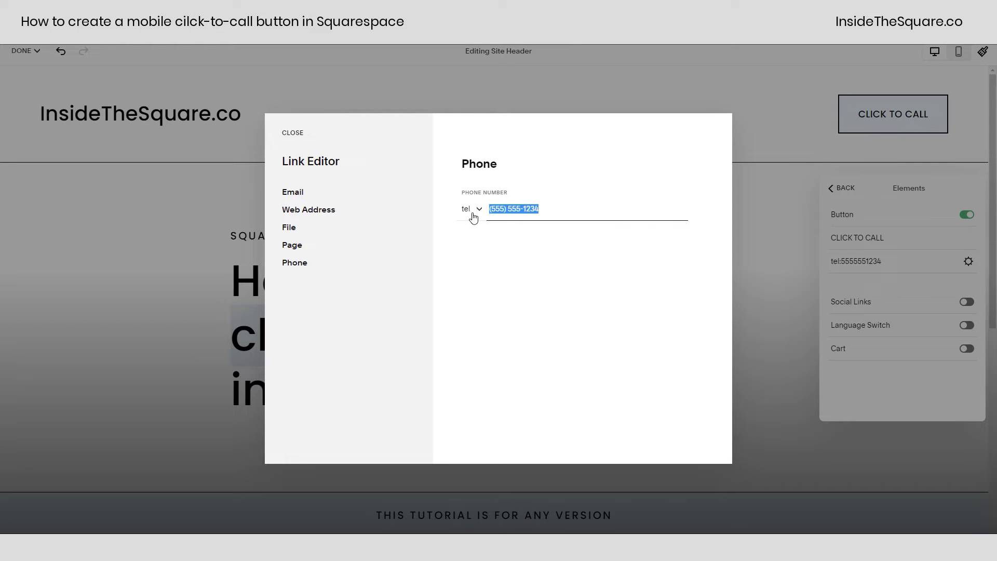
pyautogui.click(502, 239)
pyautogui.click(292, 132)
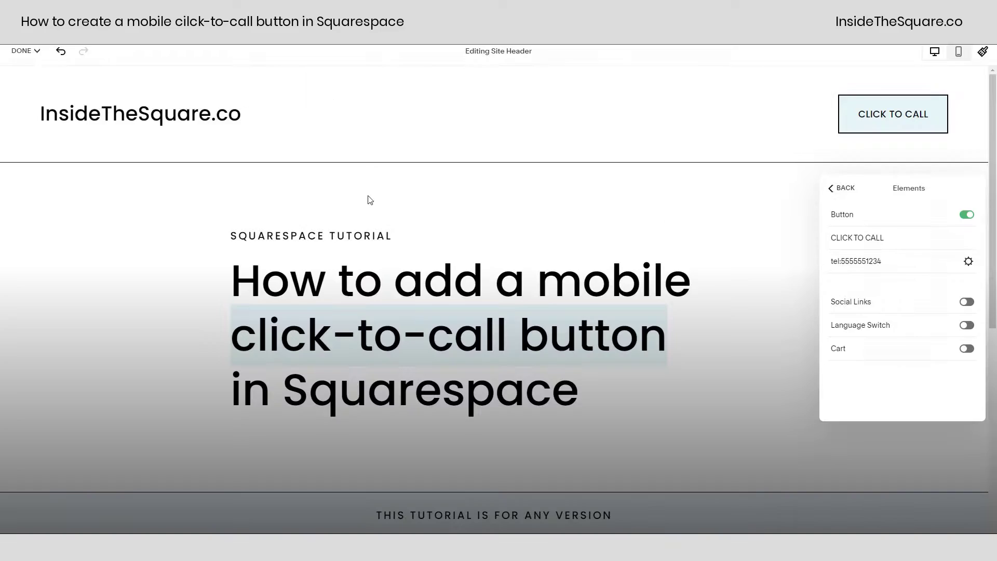
pyautogui.click(831, 165)
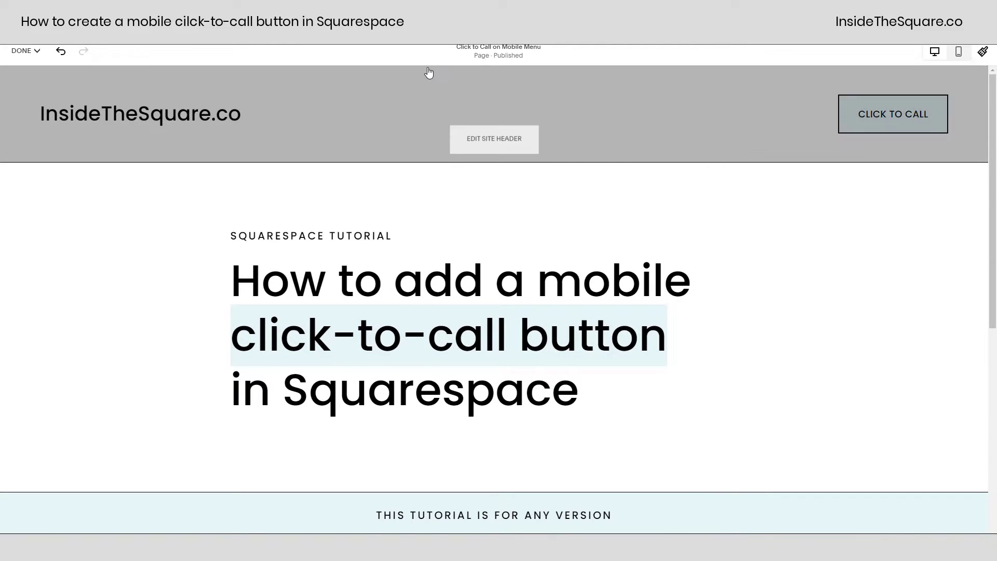
pyautogui.click(24, 51)
# Step: Save, check CLICK TO CALL appears in the mobile hamburger menu, then return to desktop preview
pyautogui.click(39, 84)
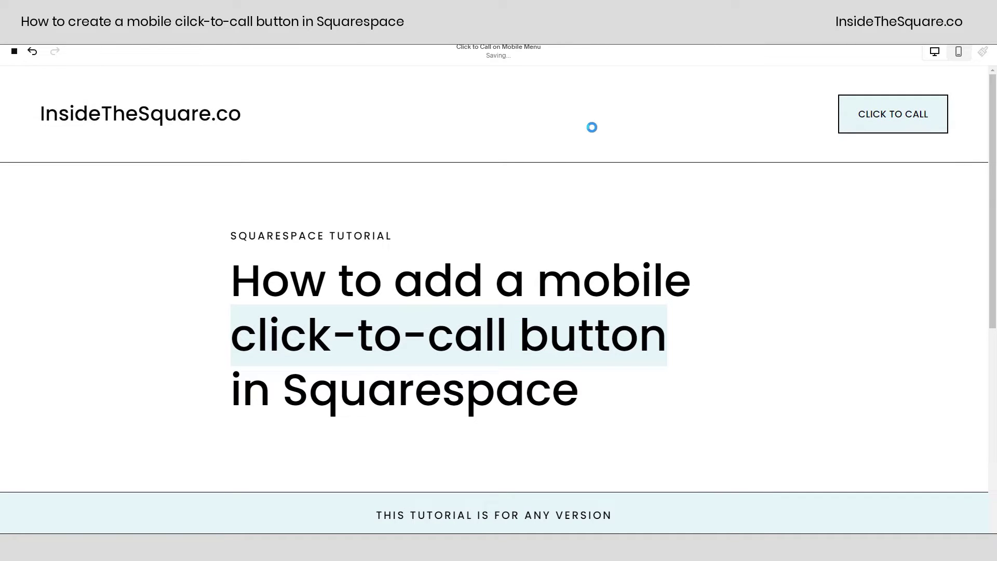
pyautogui.click(950, 60)
pyautogui.click(665, 101)
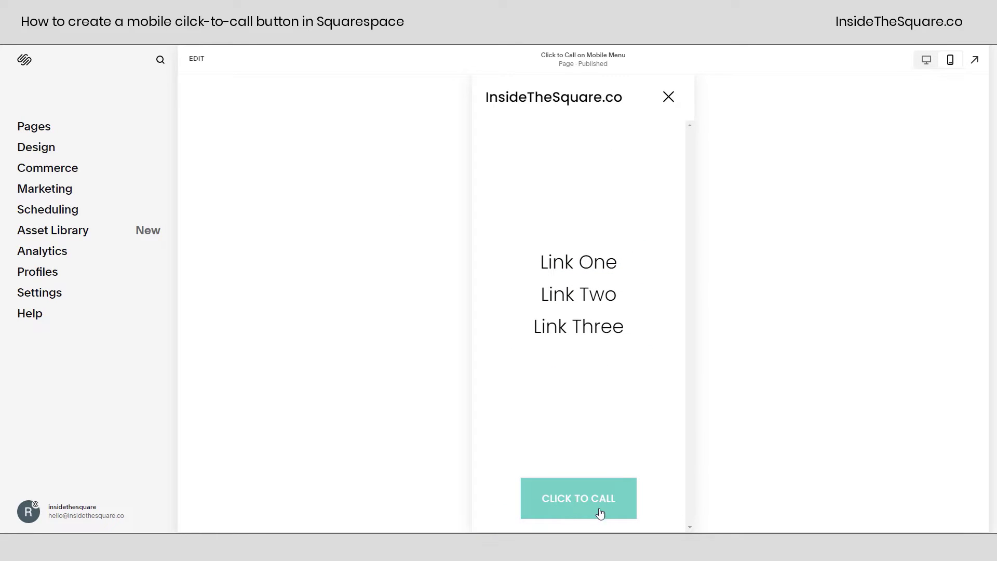
pyautogui.click(667, 99)
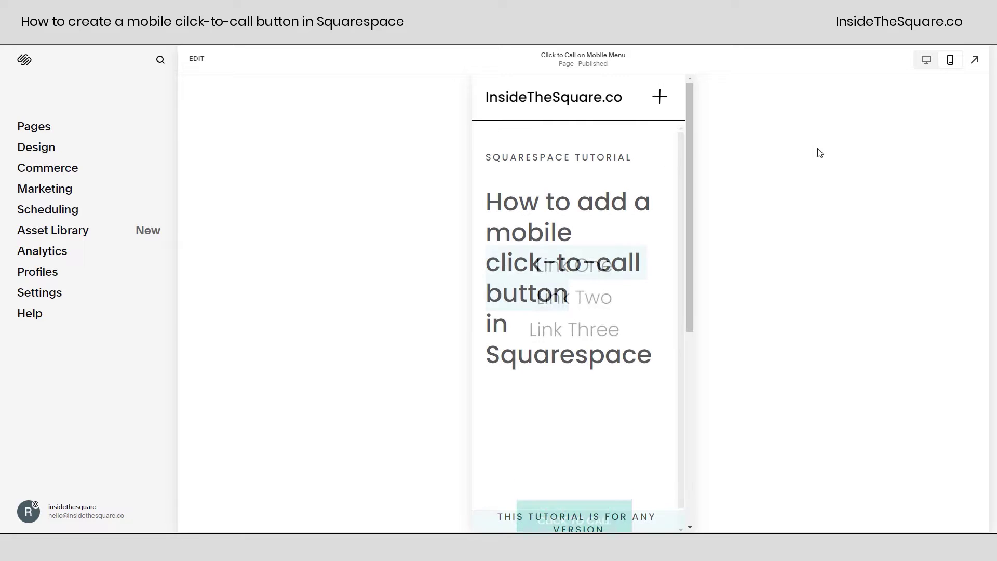
pyautogui.click(926, 60)
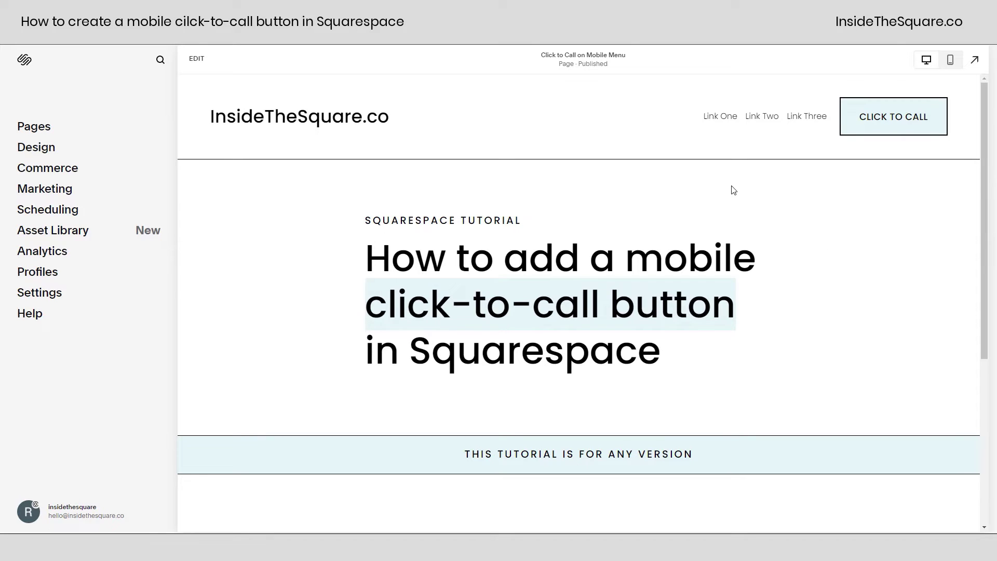
pyautogui.click(65, 150)
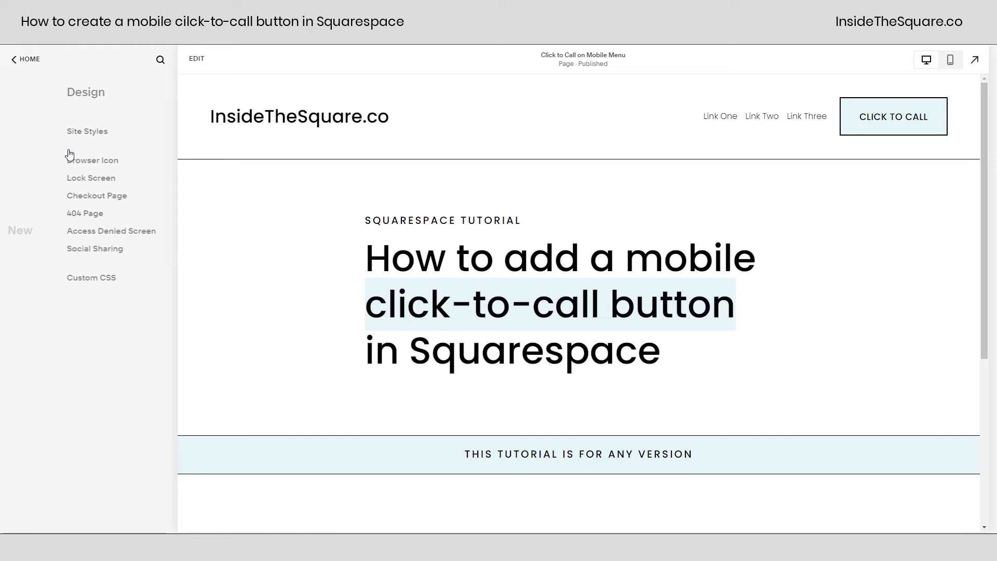
pyautogui.click(66, 277)
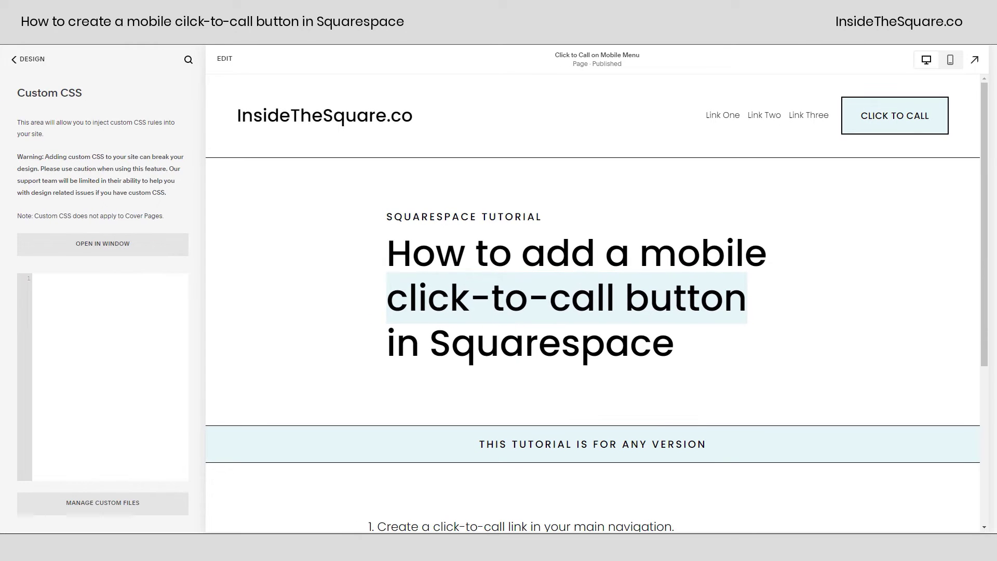
pyautogui.write('@media only screen and (min-width:1024px){ .header-actions-action--cta { display: none } }')
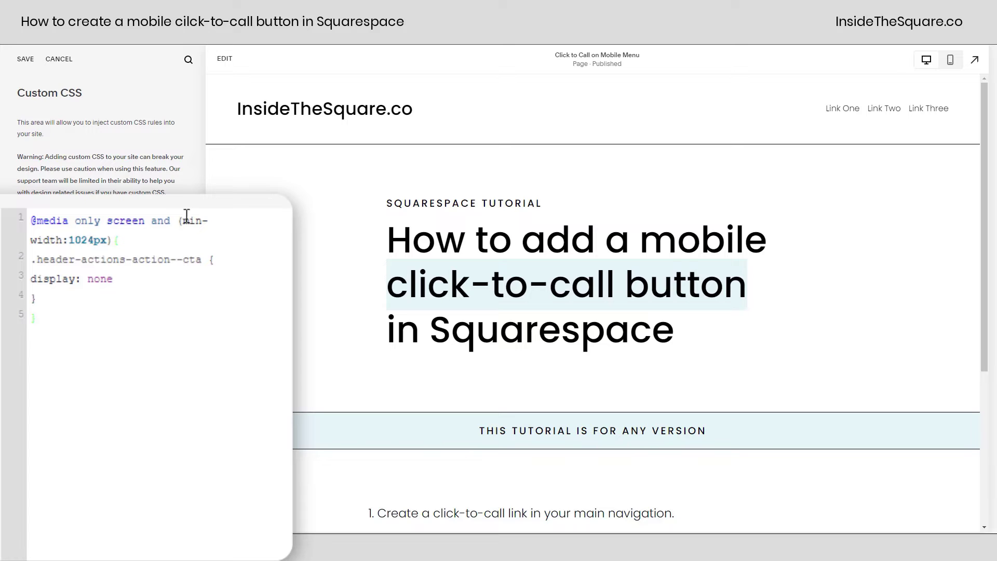
# Step: Point out the 1024px breakpoint, CTA class and display: none, then save the CSS
pyautogui.moveTo(183, 220); pyautogui.dragTo(114, 242)
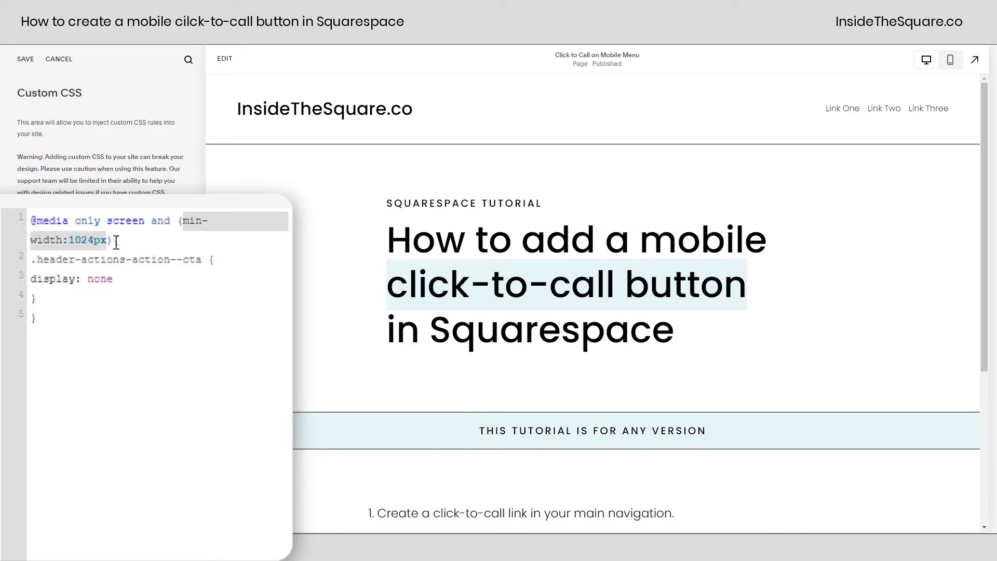
pyautogui.moveTo(65, 308); pyautogui.dragTo(2, 269)
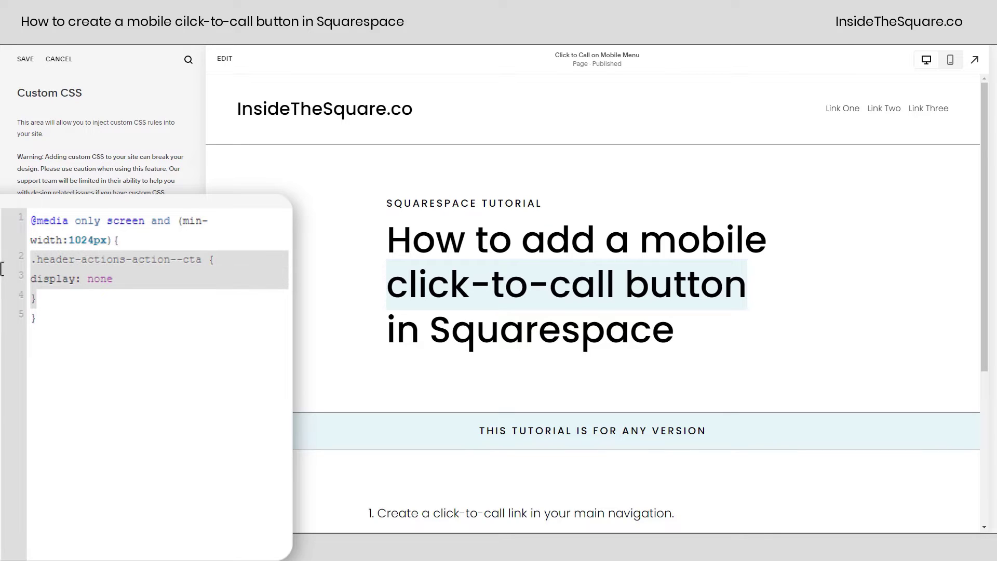
pyautogui.click(103, 305)
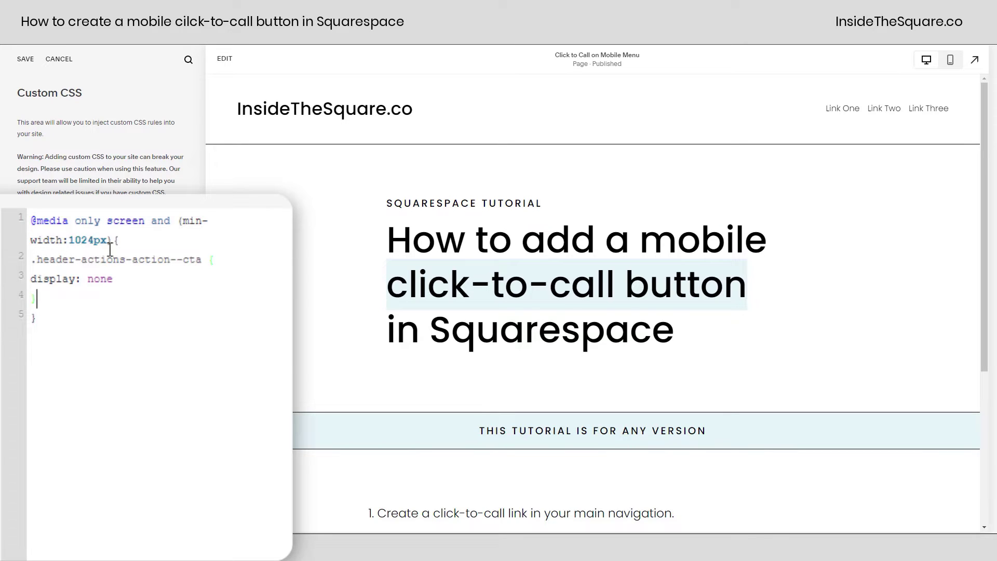
pyautogui.moveTo(108, 243); pyautogui.dragTo(69, 243)
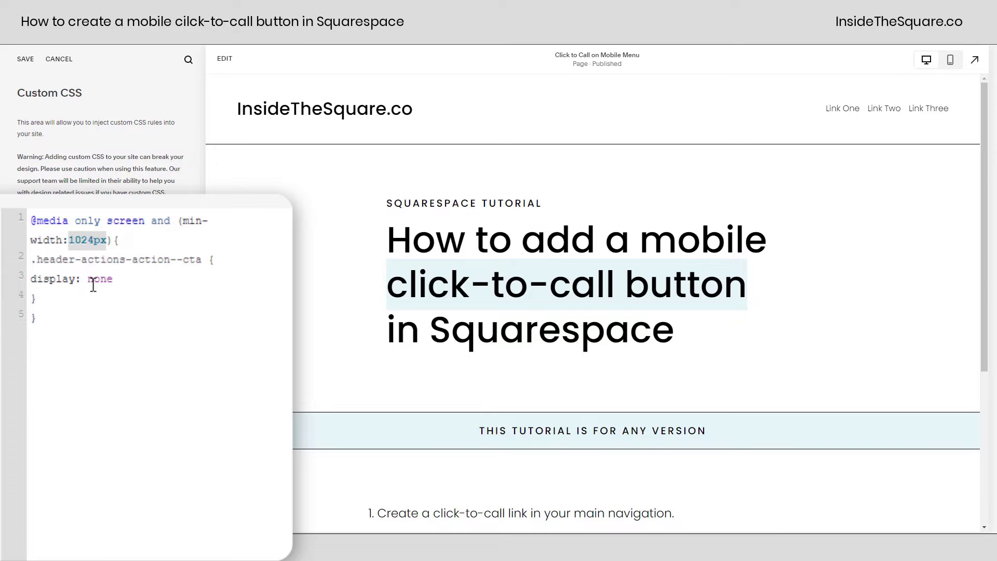
pyautogui.click(110, 312)
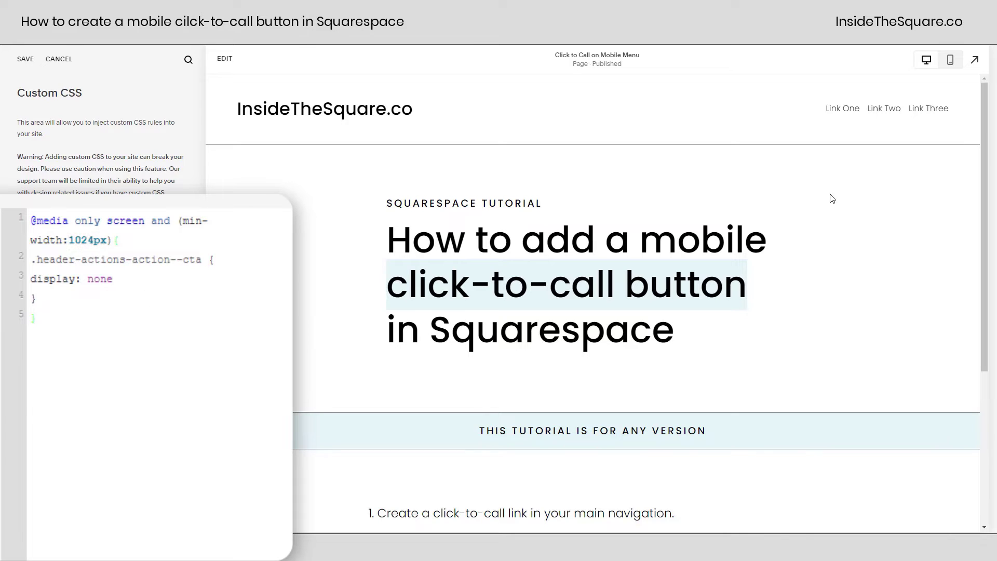
pyautogui.click(104, 241)
pyautogui.moveTo(31, 259); pyautogui.dragTo(208, 259)
pyautogui.moveTo(124, 283); pyautogui.dragTo(26, 271)
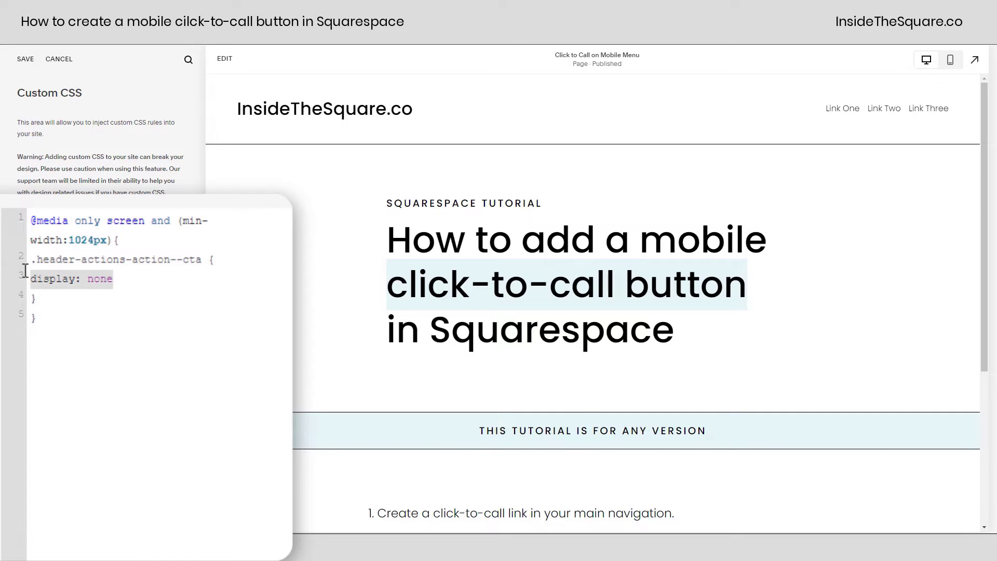
pyautogui.click(140, 349)
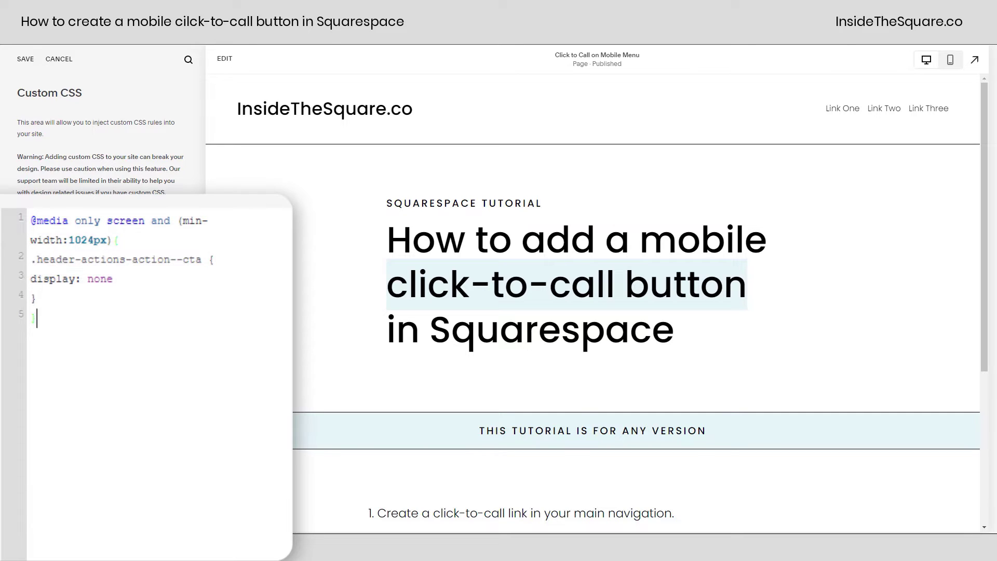
pyautogui.click(951, 59)
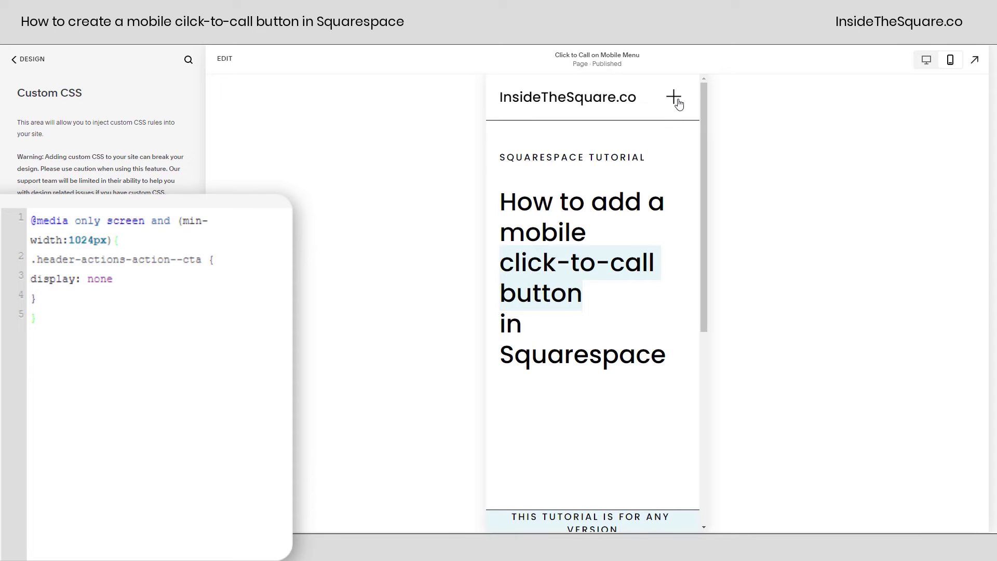
pyautogui.click(676, 99)
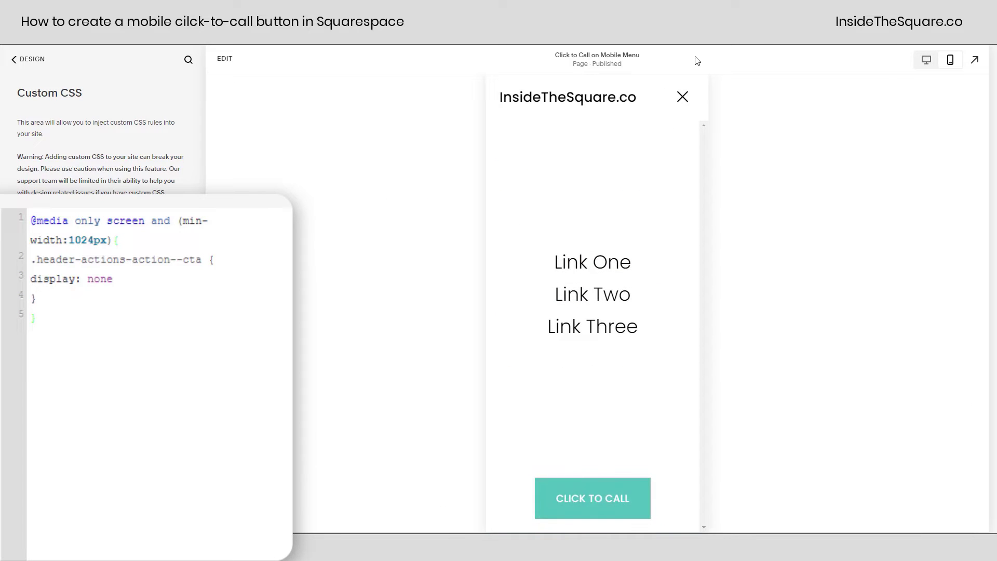
pyautogui.click(926, 60)
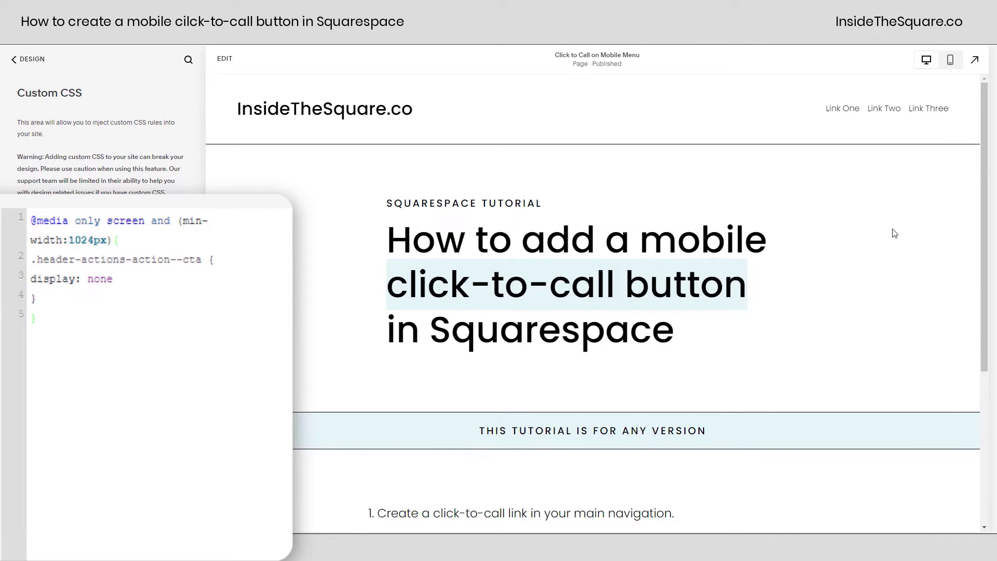
pyautogui.scroll(-4, 886, 237)
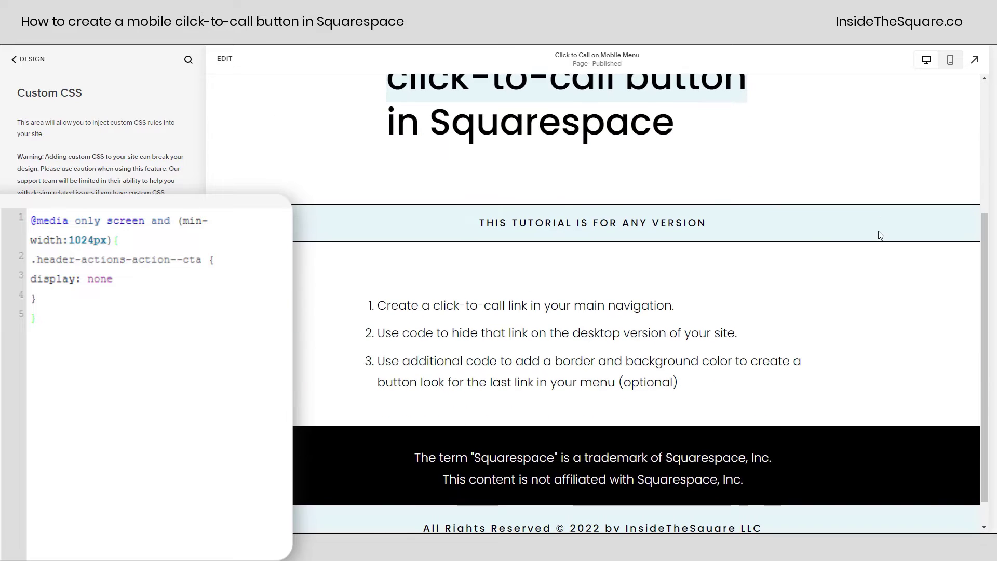
pyautogui.moveTo(696, 376); pyautogui.dragTo(378, 363)
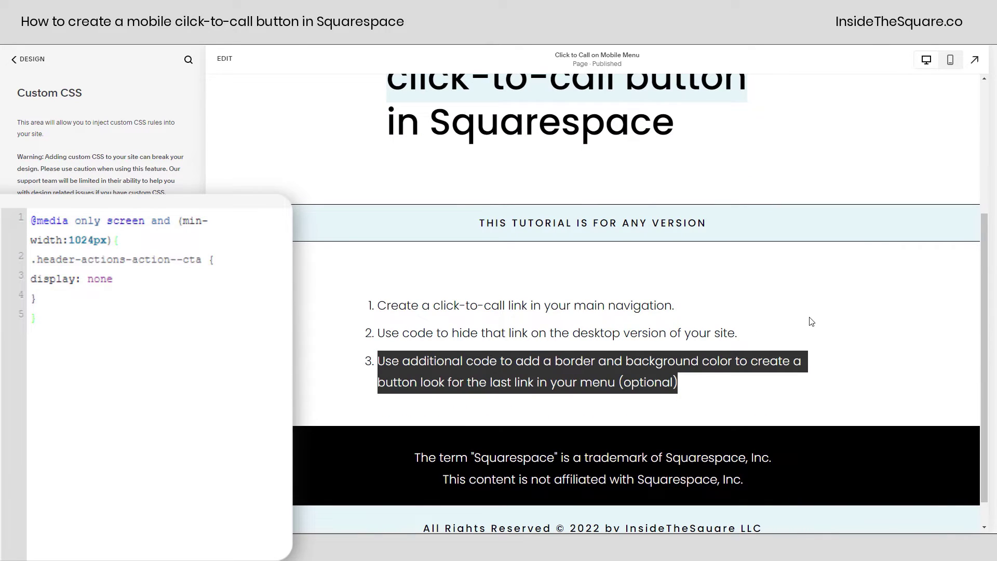
pyautogui.scroll(4, 812, 321)
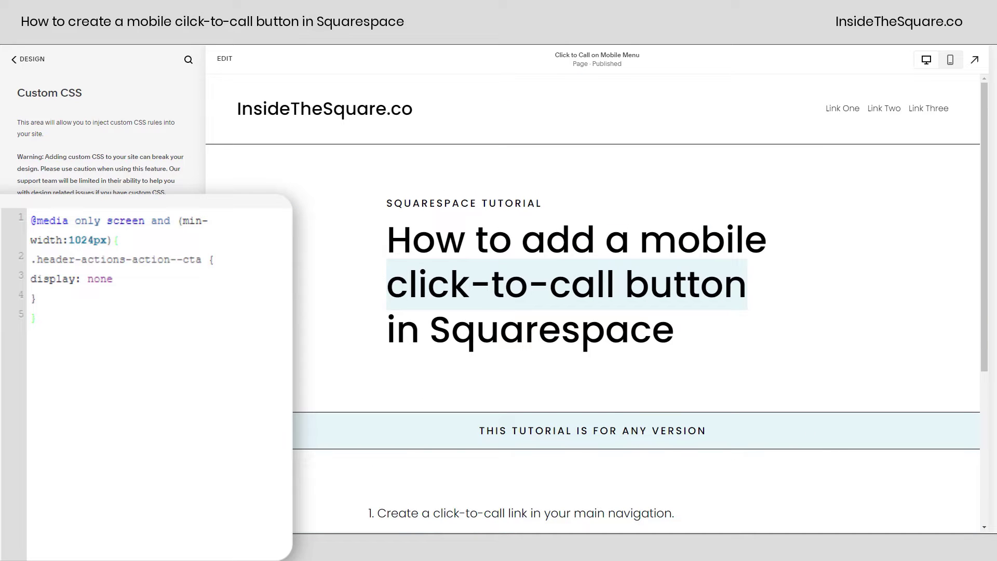
pyautogui.click(195, 295)
pyautogui.click(26, 319)
pyautogui.moveTo(37, 299); pyautogui.dragTo(17, 259)
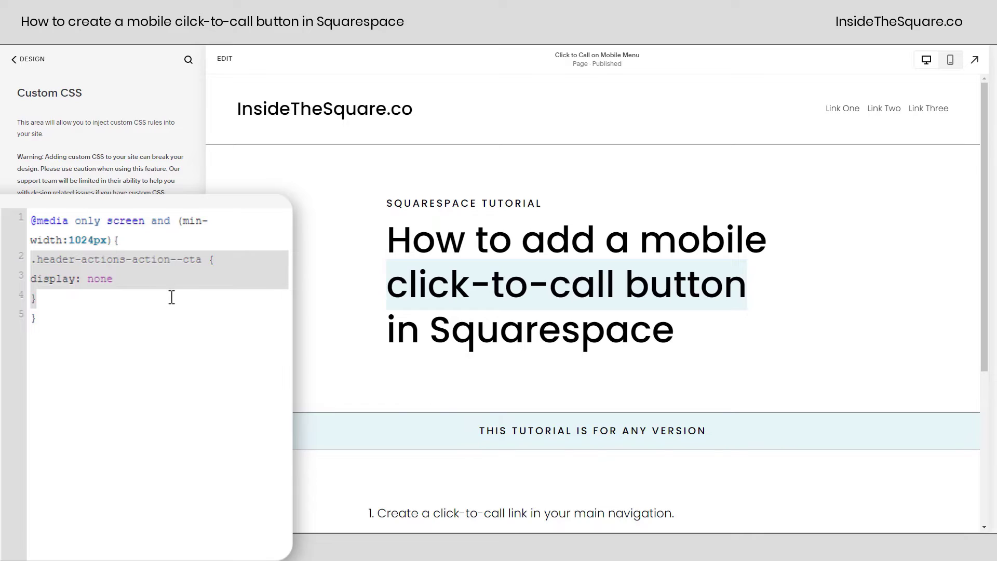
# Step: Paste a .header-nav-item:last-of-type a rule inside the media query and explain its selector
pyautogui.press('Right')
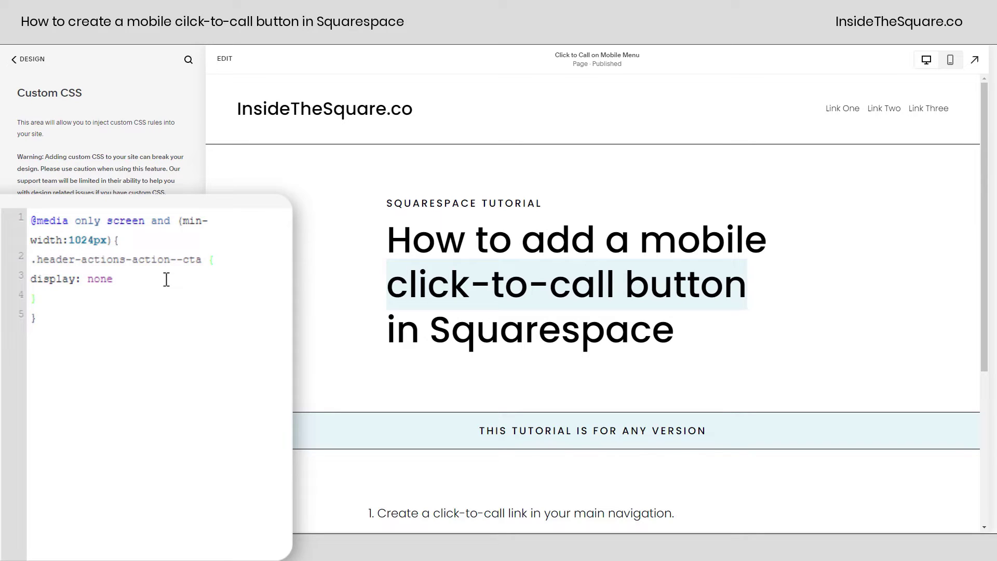
pyautogui.press('Return')
pyautogui.write('.header-nav-item:last-of-type a{ border: 2px solid #000; background:#e5f5f6; padding: 6px 15px; margin-top:-6px }')
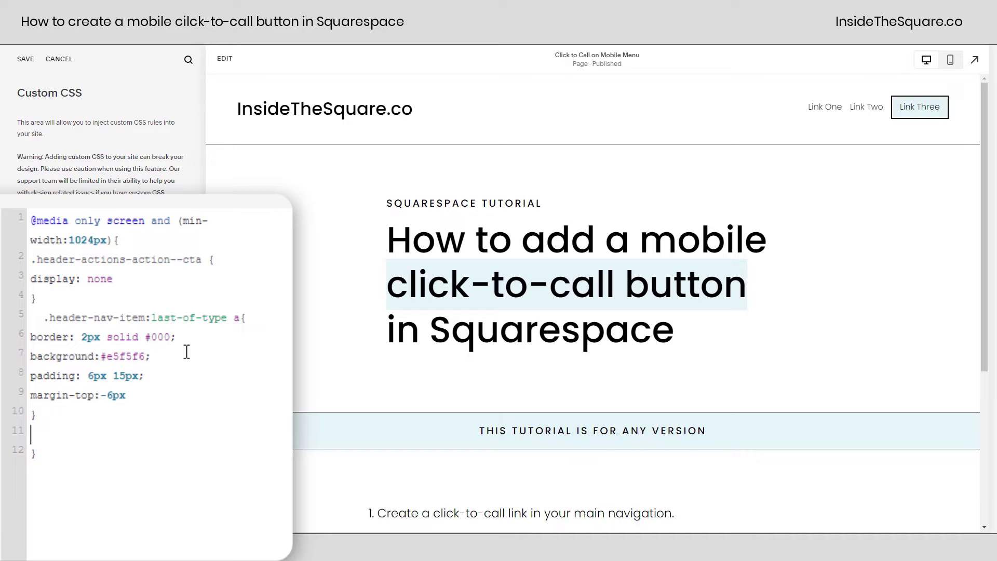
pyautogui.moveTo(229, 317); pyautogui.dragTo(158, 313)
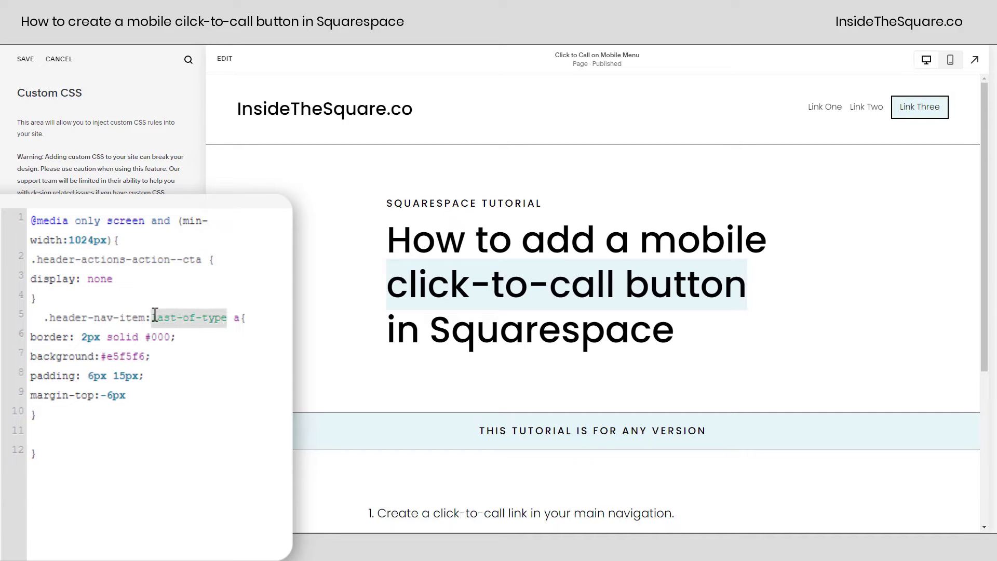
pyautogui.moveTo(37, 316); pyautogui.dragTo(148, 312)
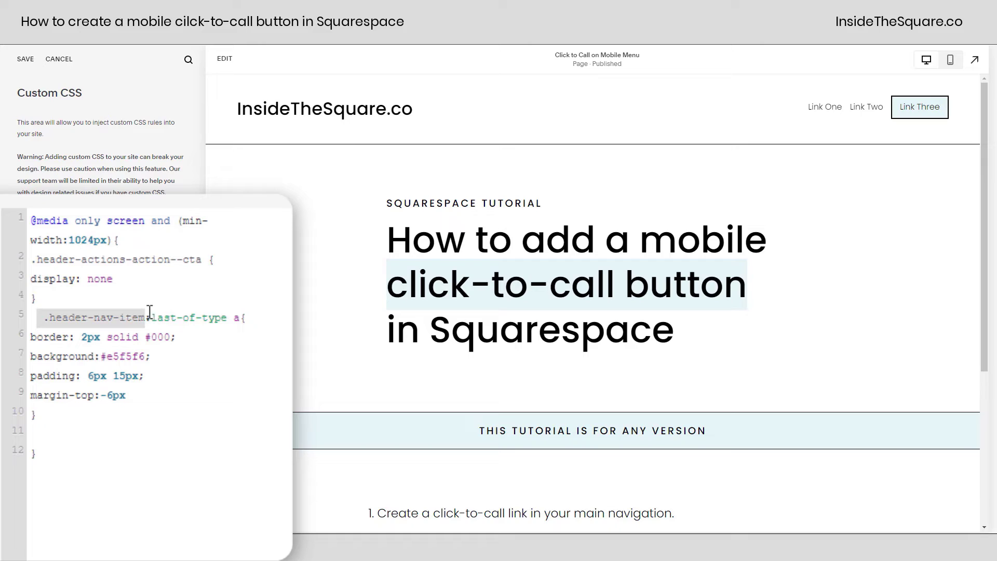
pyautogui.doubleClick(237, 317)
pyautogui.click(213, 337)
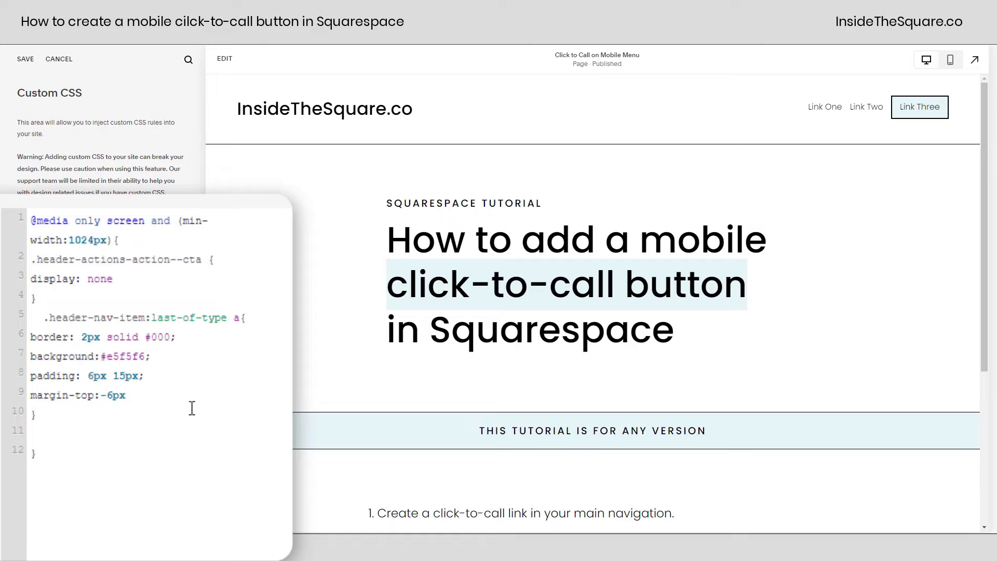
# Step: Point out the 2px #000 border, #e5f5f6 background, 6px 15px padding and -6px margin-top
pyautogui.moveTo(165, 403); pyautogui.dragTo(4, 345)
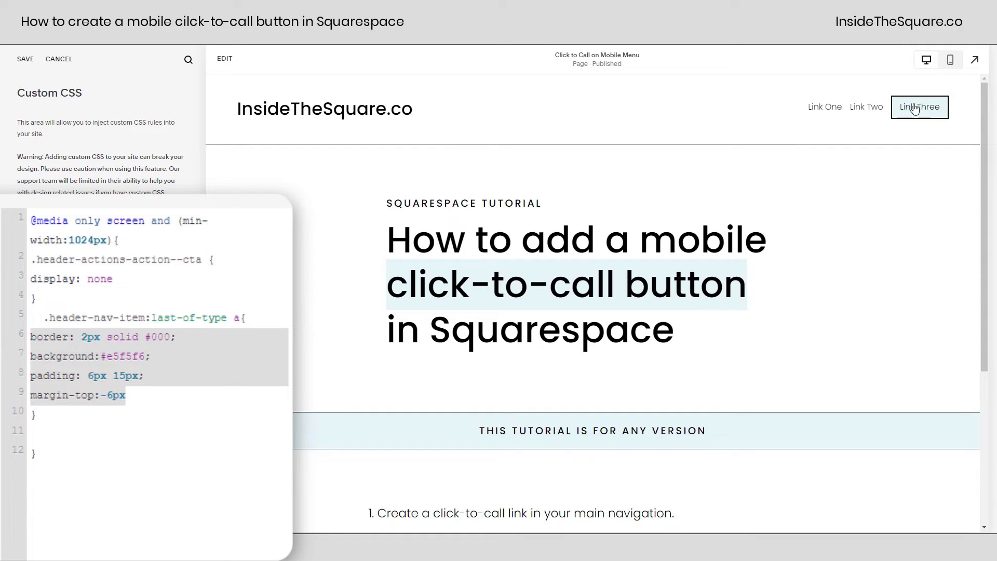
pyautogui.click(142, 395)
pyautogui.moveTo(137, 395); pyautogui.dragTo(30, 376)
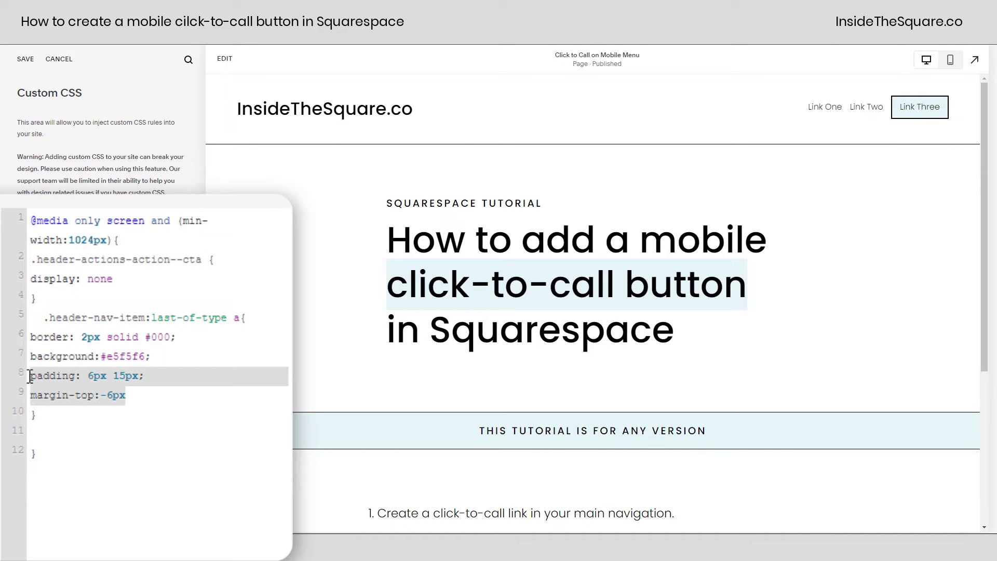
pyautogui.click(145, 397)
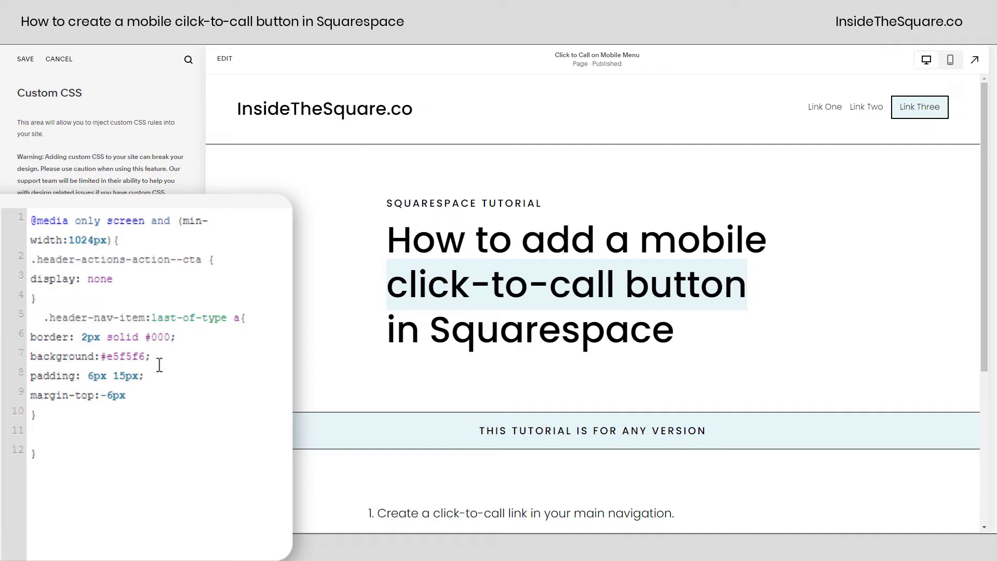
pyautogui.moveTo(152, 357); pyautogui.dragTo(19, 344)
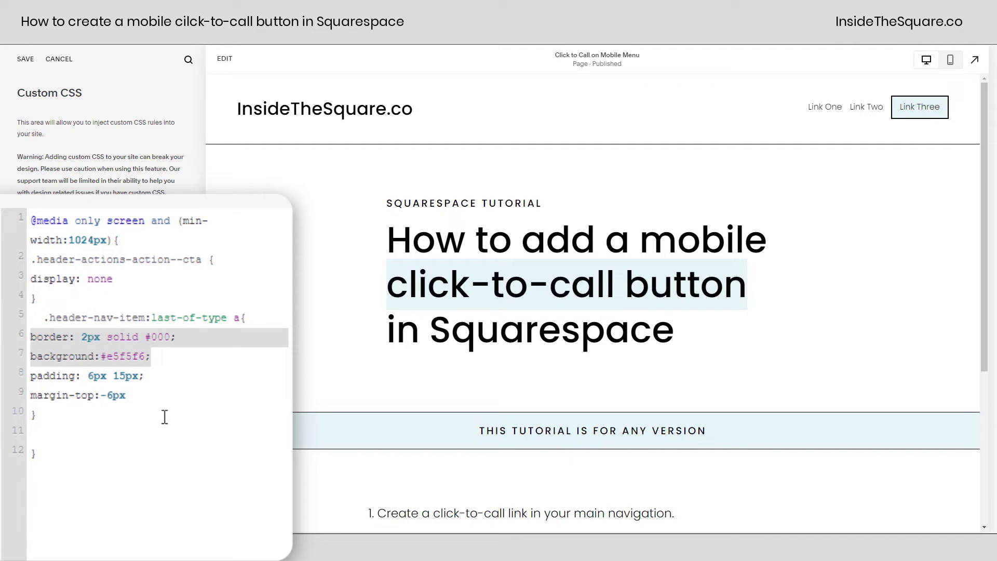
pyautogui.moveTo(142, 414); pyautogui.dragTo(2, 344)
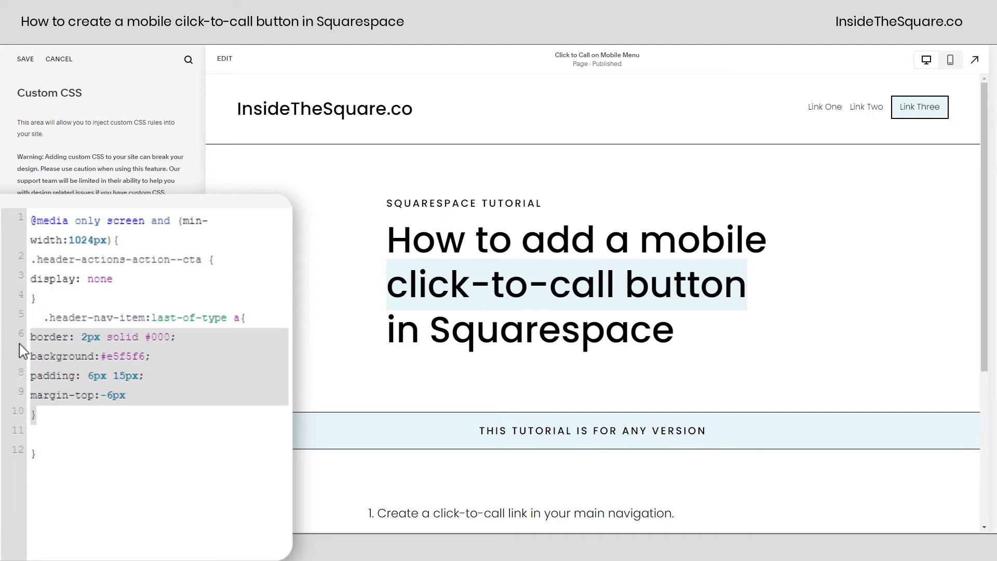
pyautogui.moveTo(45, 317); pyautogui.dragTo(242, 322)
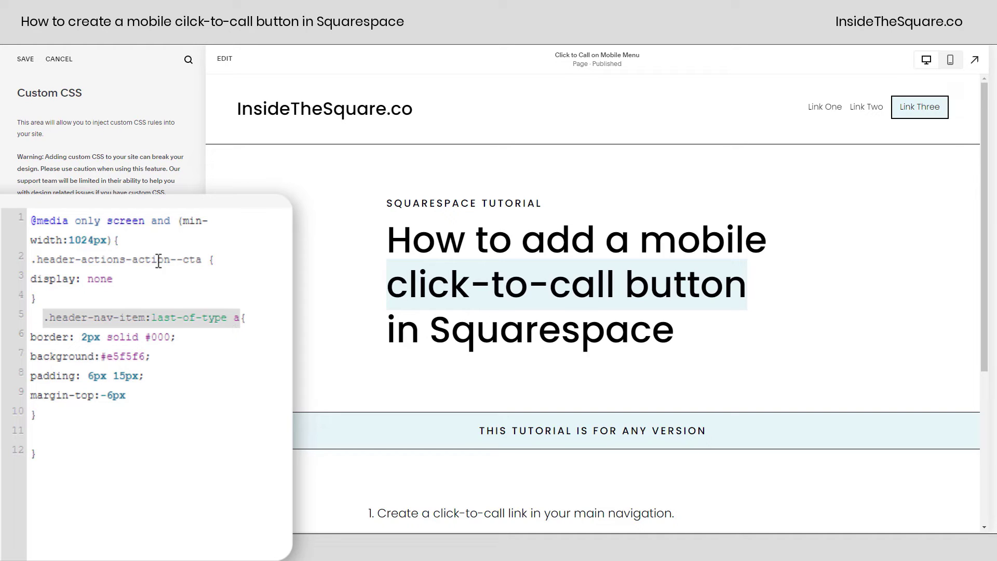
pyautogui.moveTo(137, 240); pyautogui.dragTo(184, 418)
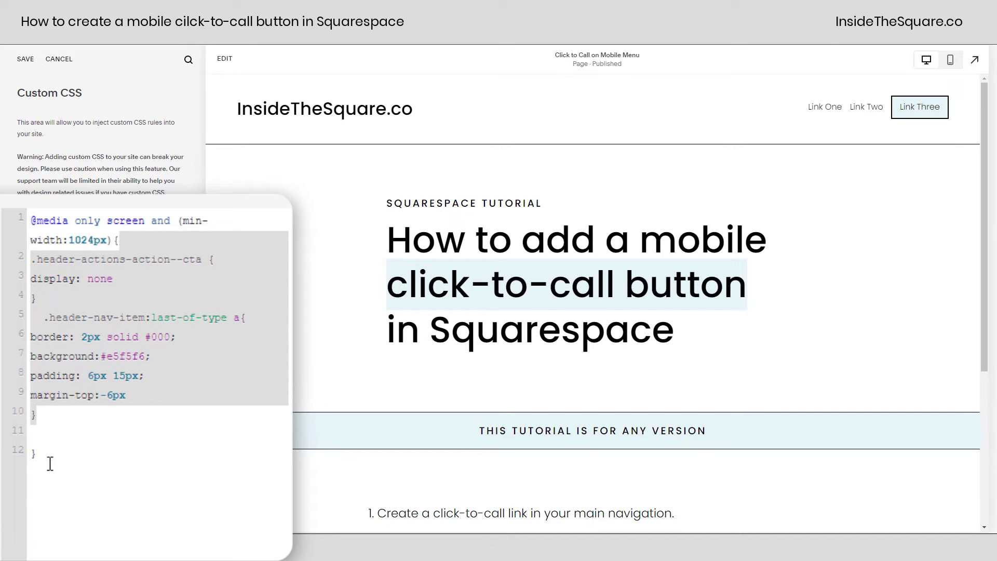
pyautogui.click(112, 240)
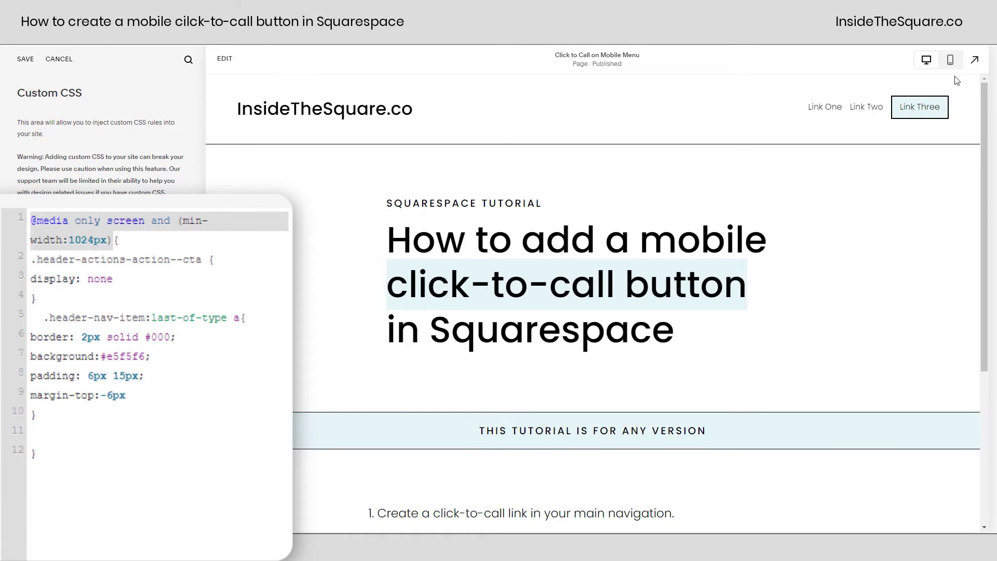
pyautogui.click(951, 59)
pyautogui.click(673, 98)
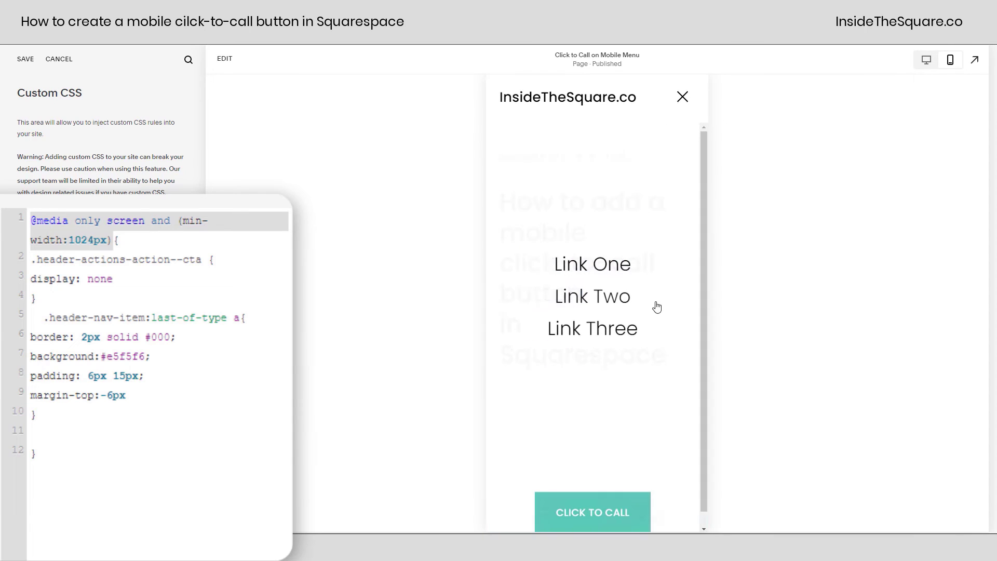
pyautogui.click(682, 97)
pyautogui.click(927, 61)
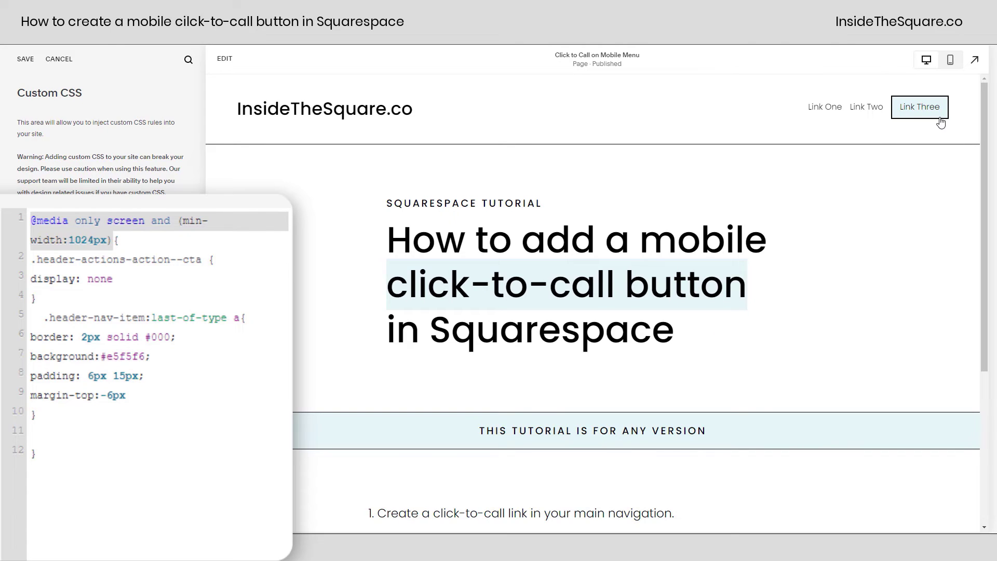
pyautogui.moveTo(125, 294); pyautogui.dragTo(22, 259)
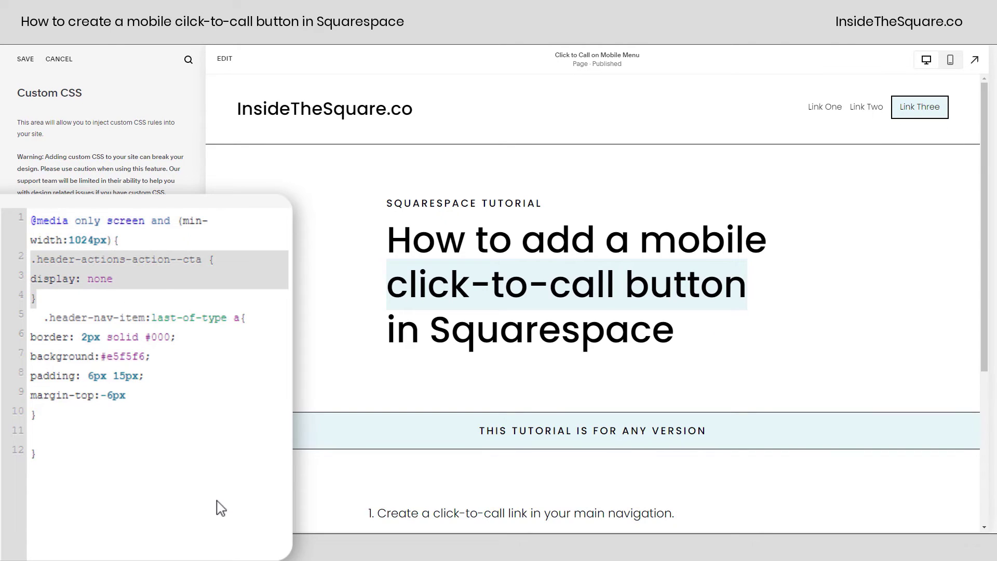
pyautogui.click(221, 508)
pyautogui.moveTo(127, 396); pyautogui.dragTo(19, 344)
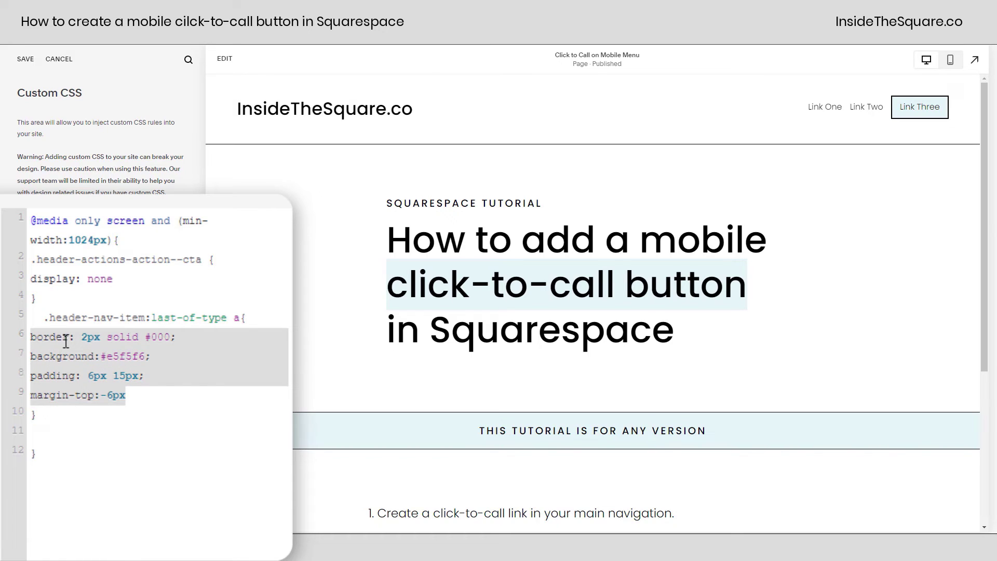